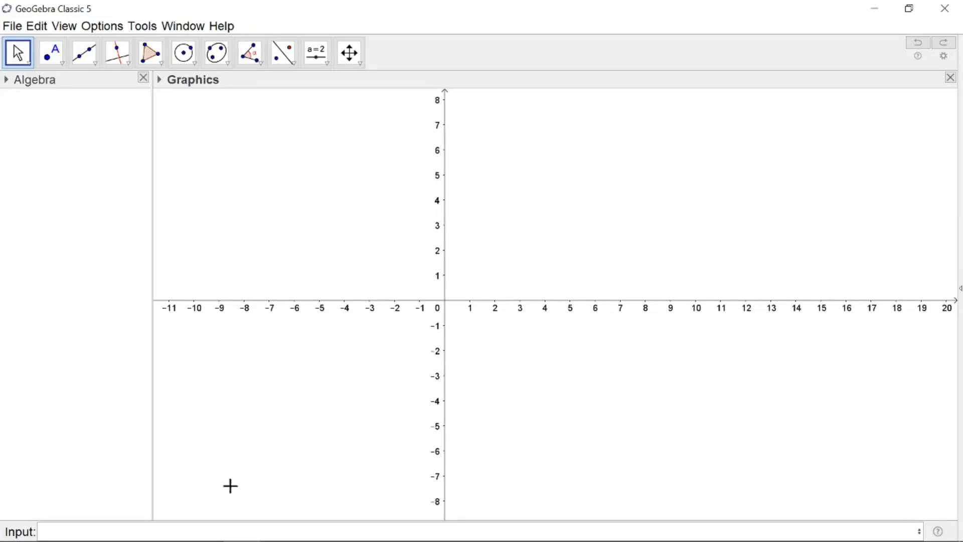
# Step: Plot the function x^2 and change its curve colour to green
pyautogui.write('x^2')
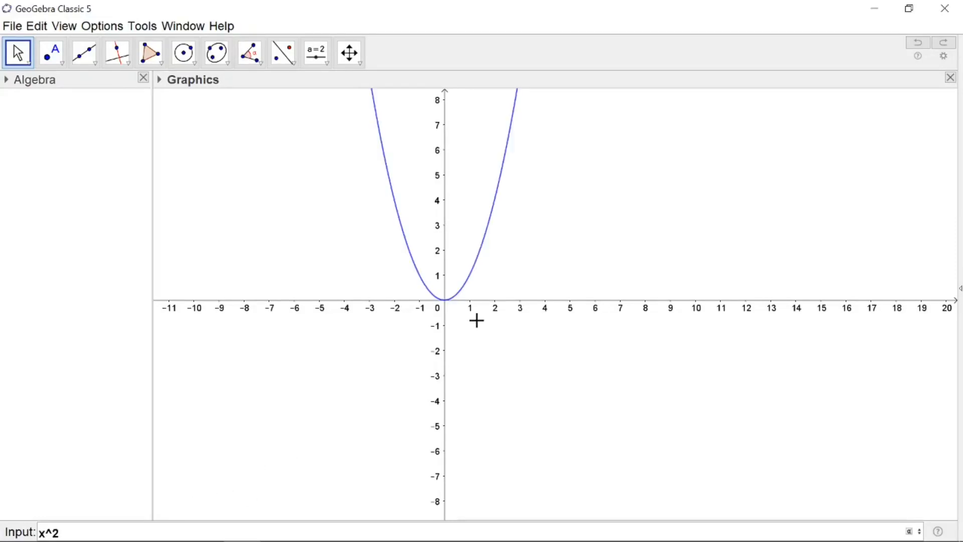
pyautogui.press('Return')
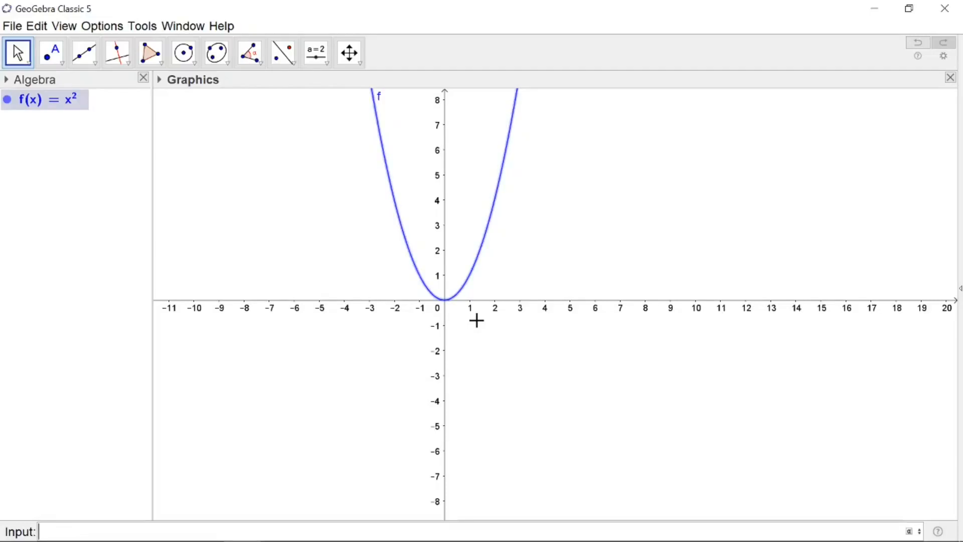
pyautogui.click(477, 250)
pyautogui.rightClick(481, 265)
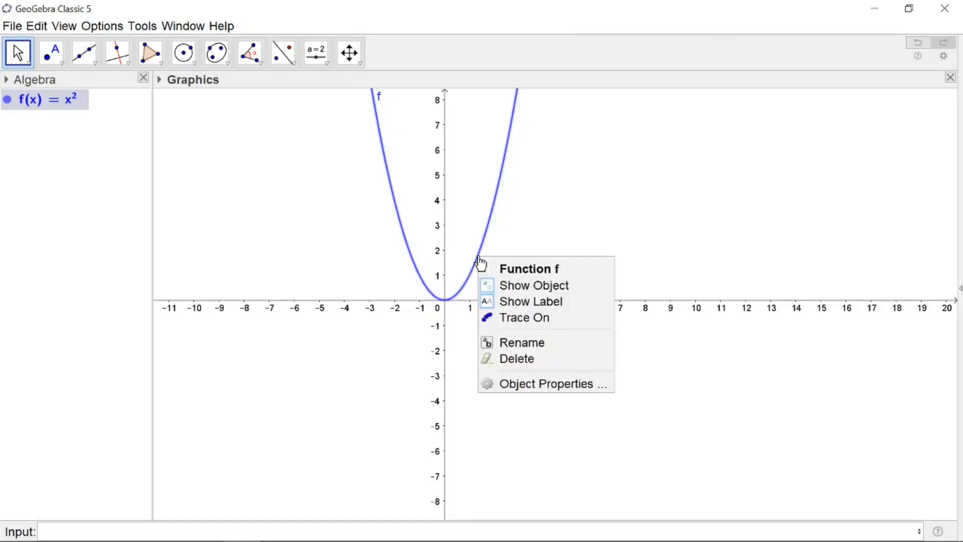
pyautogui.click(504, 381)
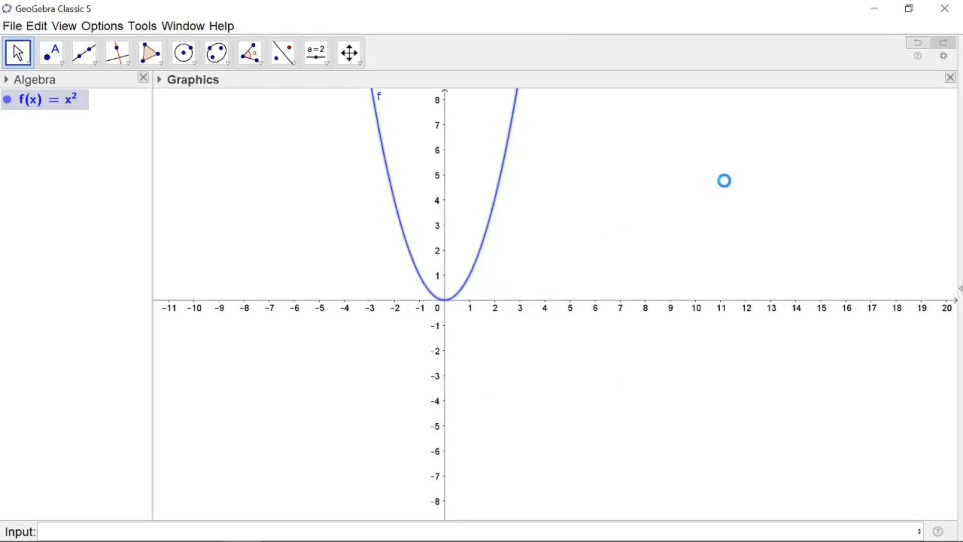
pyautogui.click(863, 136)
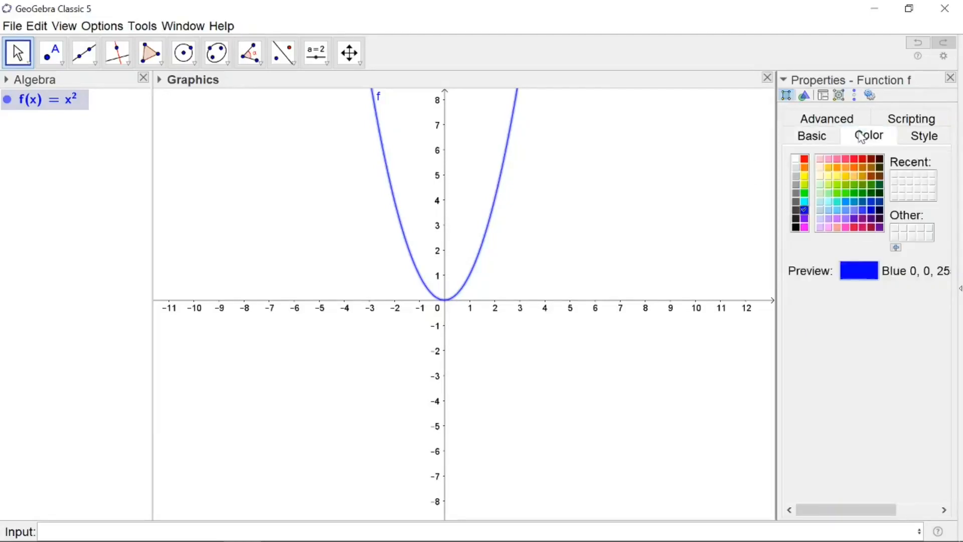
pyautogui.click(802, 194)
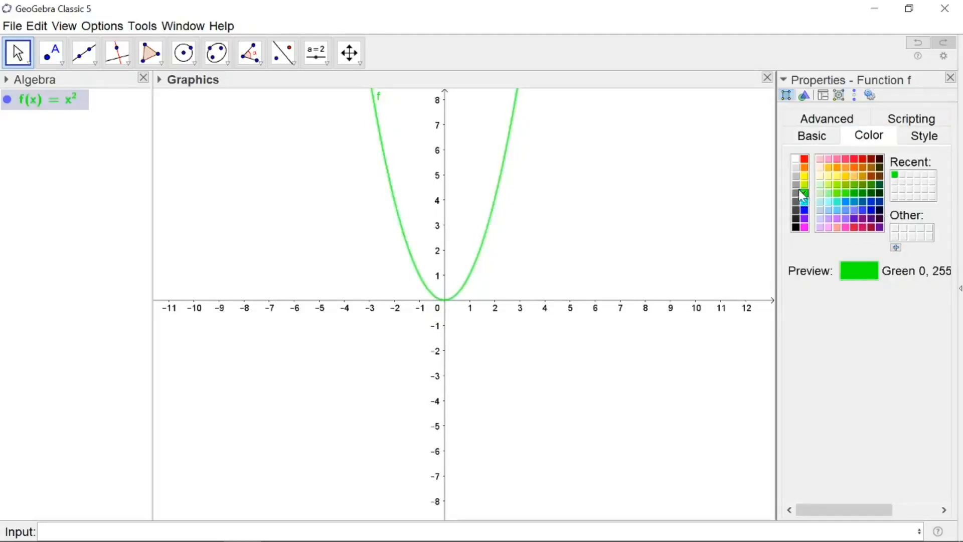
pyautogui.click(951, 77)
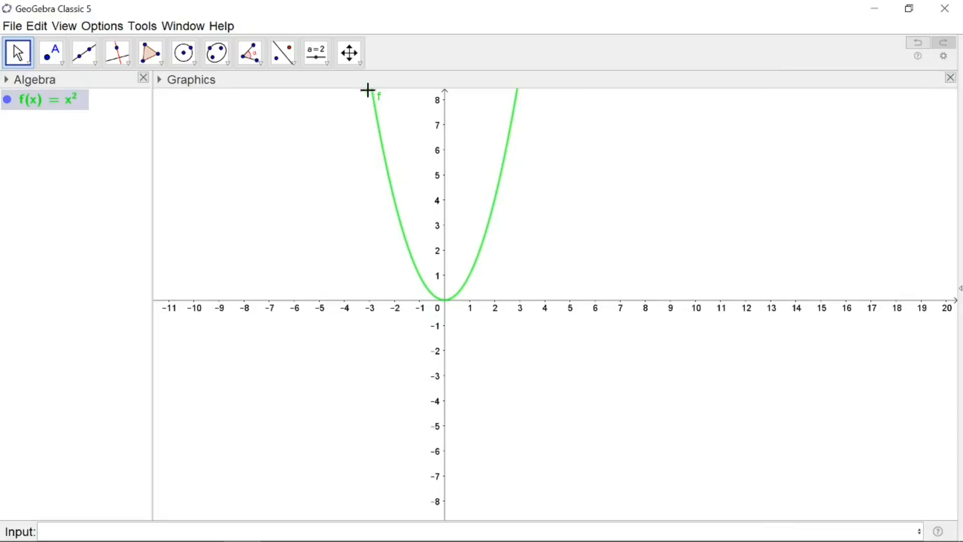
# Step: Hide the label of function f and deselect it
pyautogui.rightClick(82, 103)
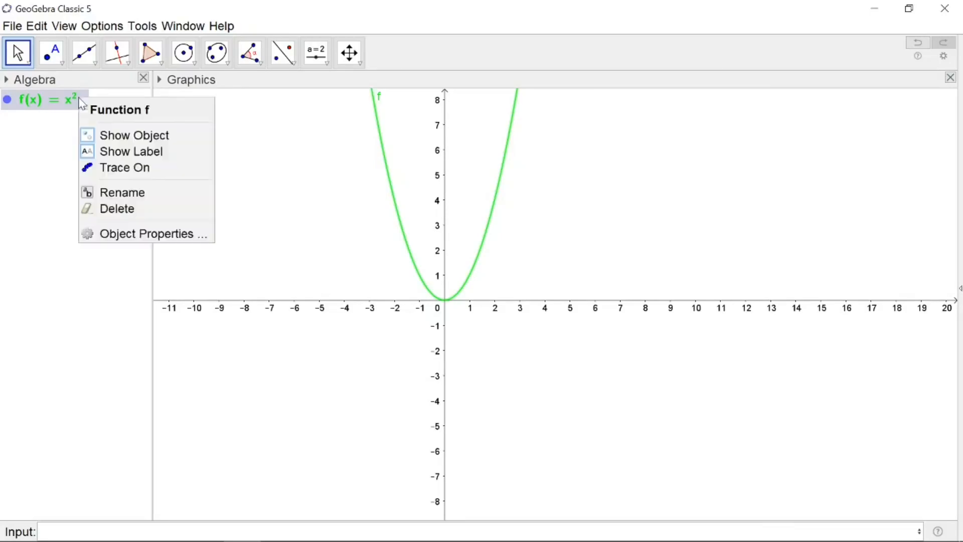
pyautogui.click(123, 153)
pyautogui.click(310, 189)
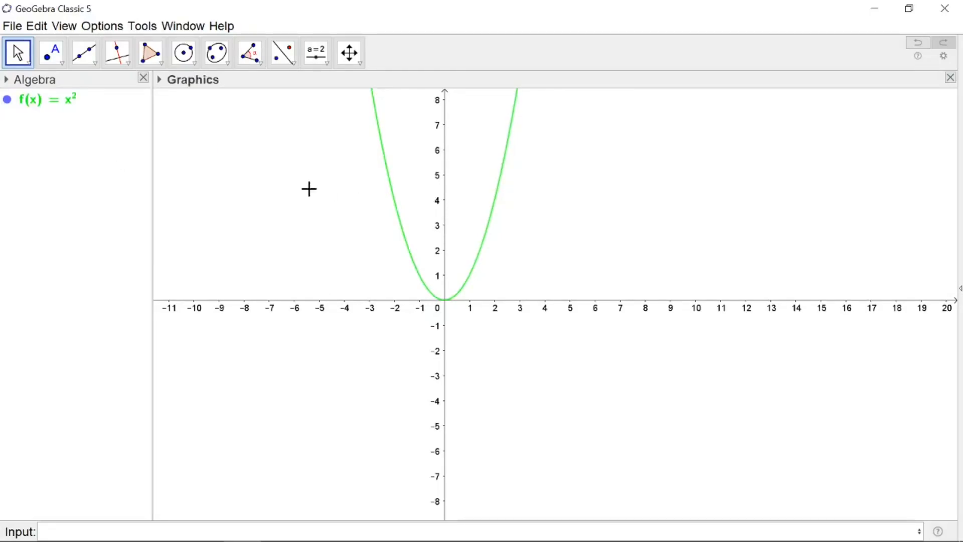
# Step: Create a number slider a beside the parabola, ranging from -10 to 10 with an increment of .1
pyautogui.click(325, 60)
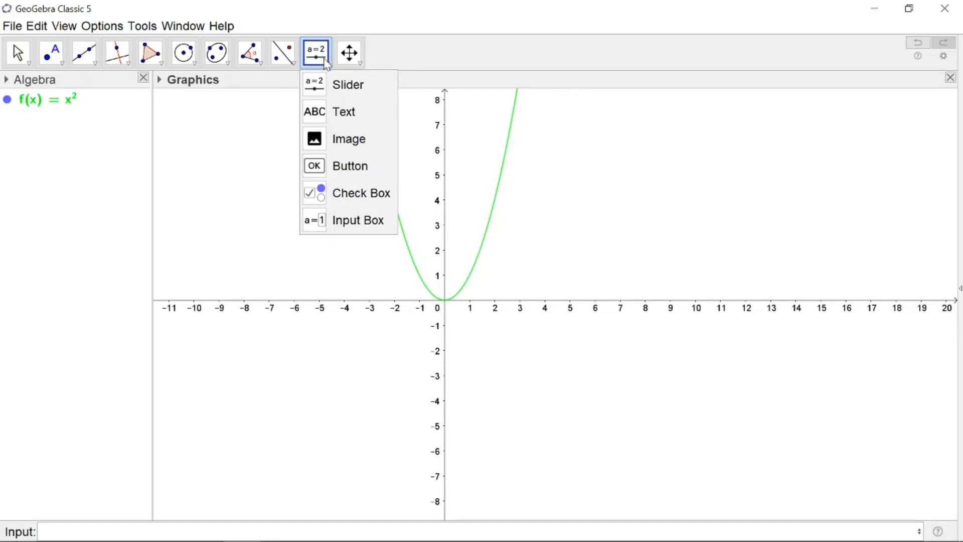
pyautogui.click(333, 86)
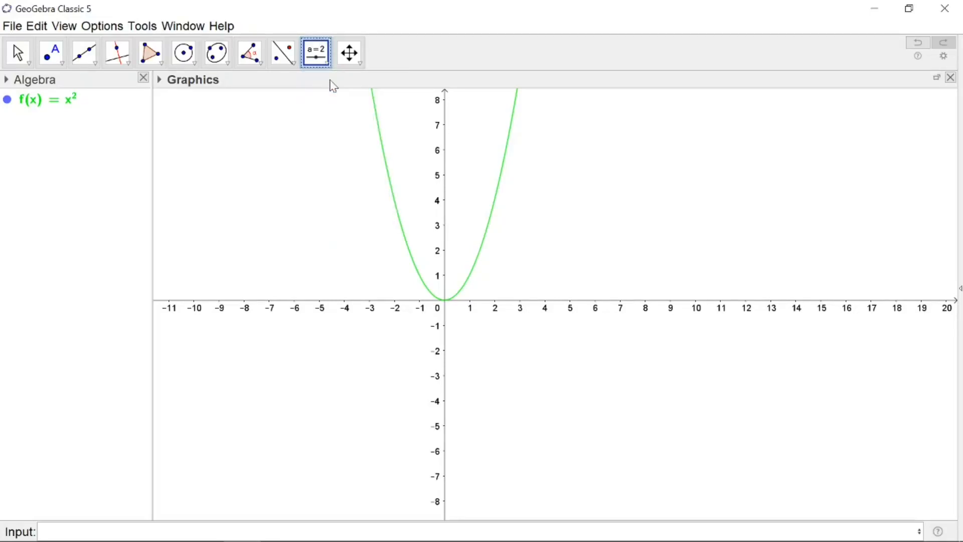
pyautogui.click(663, 143)
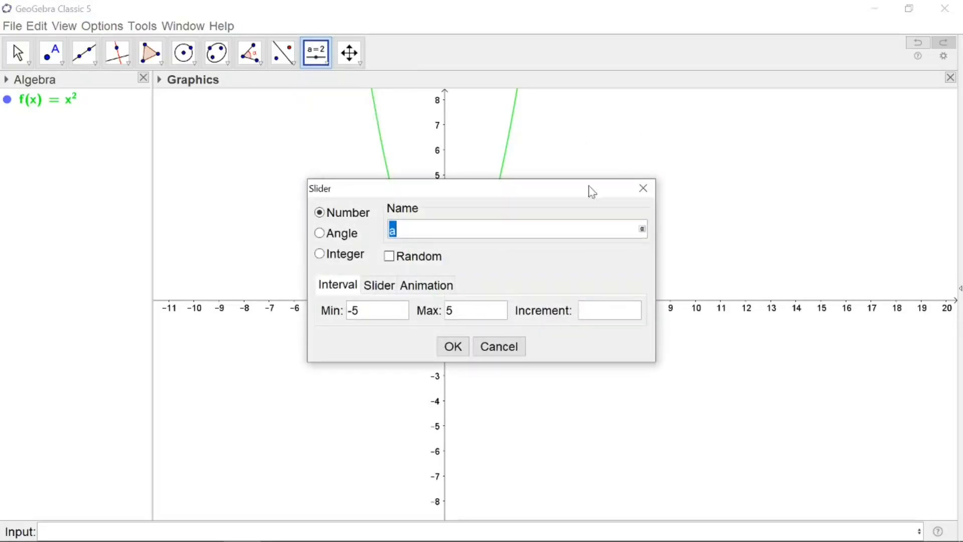
pyautogui.click(367, 311)
pyautogui.click(460, 316)
pyautogui.write('10')
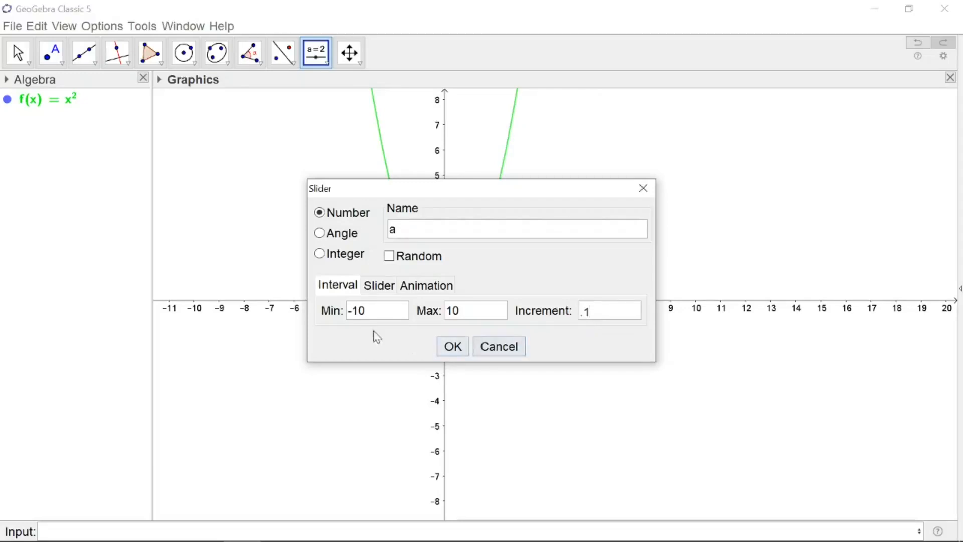
pyautogui.click(453, 346)
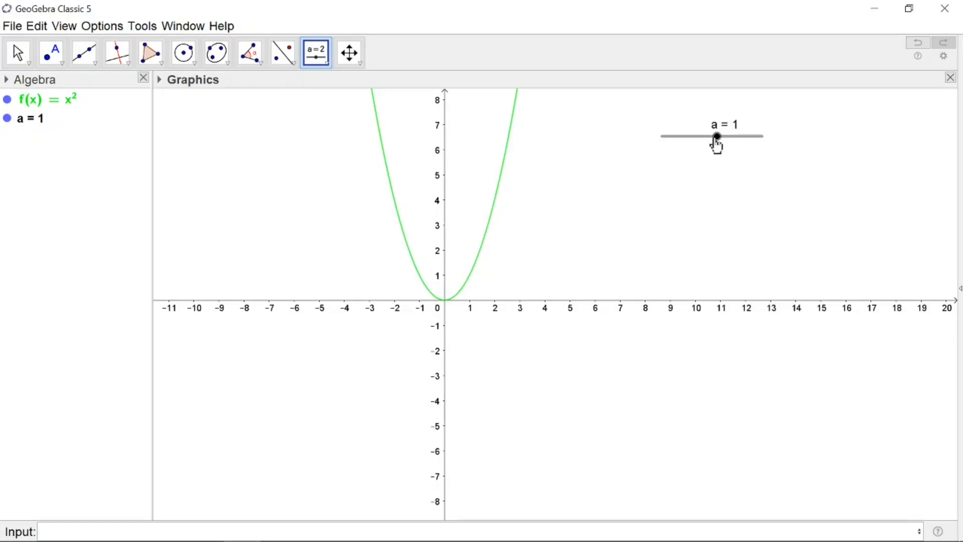
# Step: Create the point (0,a) and construct a line through it perpendicular to the y-axis
pyautogui.write('(0,a')
pyautogui.press('Return')
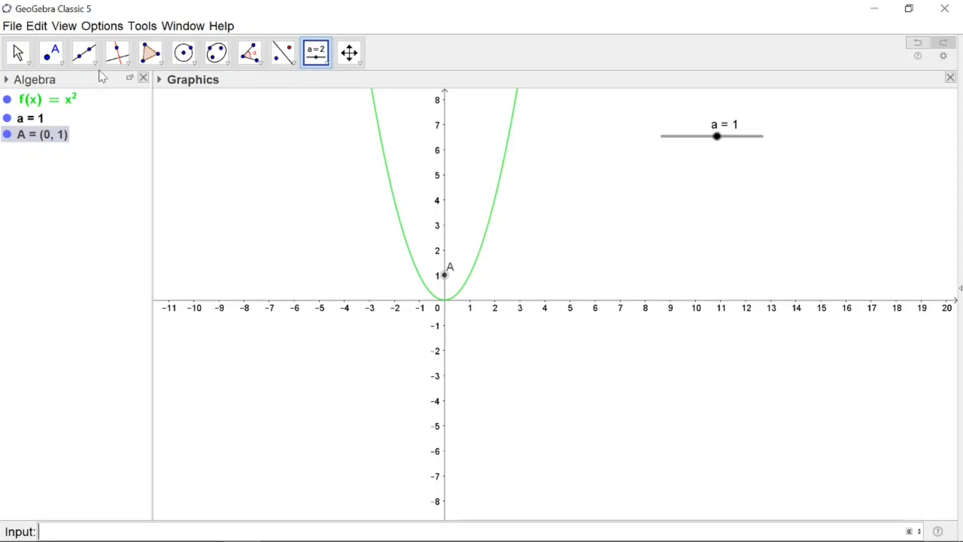
pyautogui.click(128, 65)
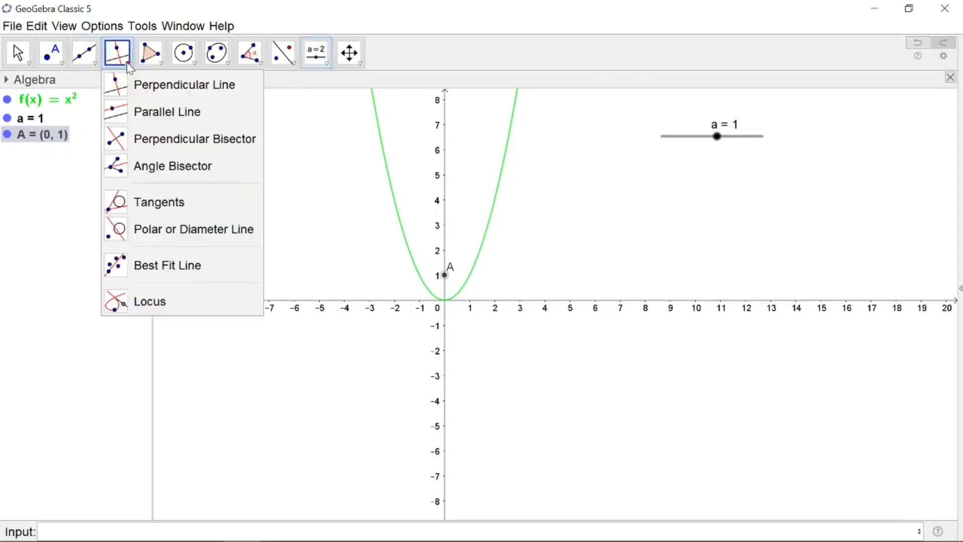
pyautogui.click(156, 86)
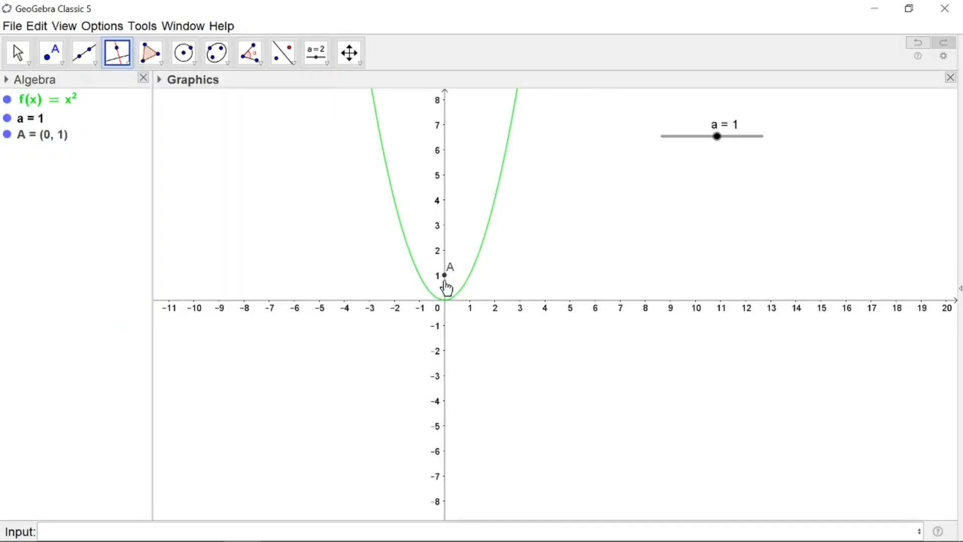
pyautogui.click(444, 274)
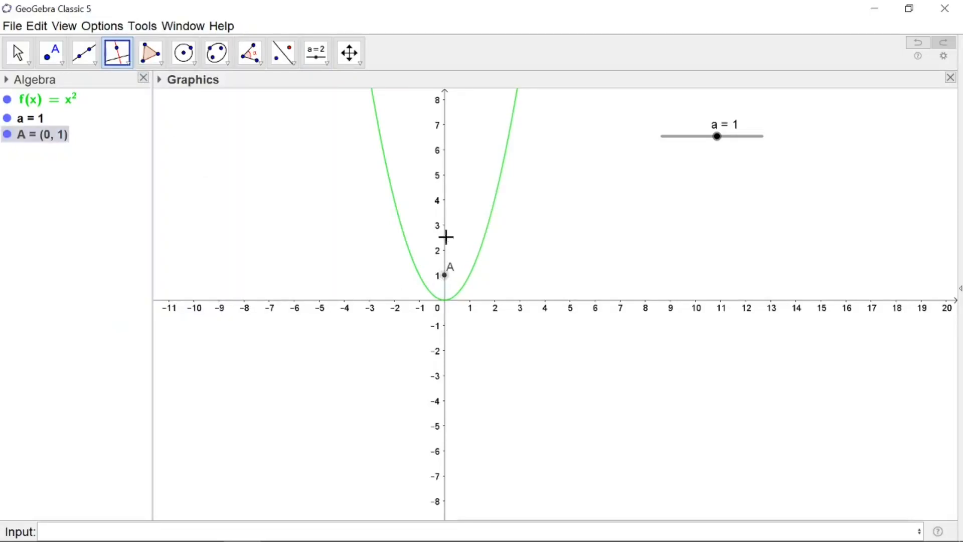
pyautogui.click(444, 228)
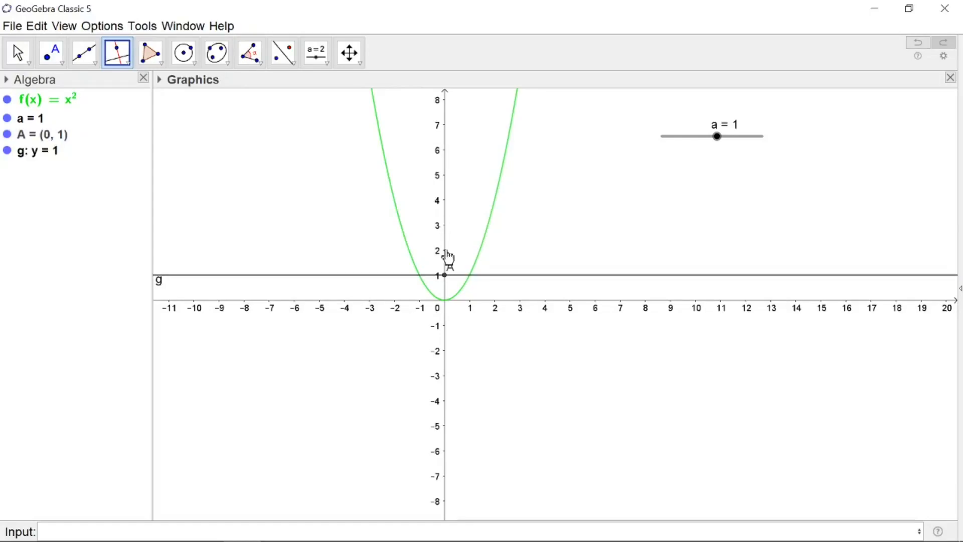
pyautogui.click(20, 50)
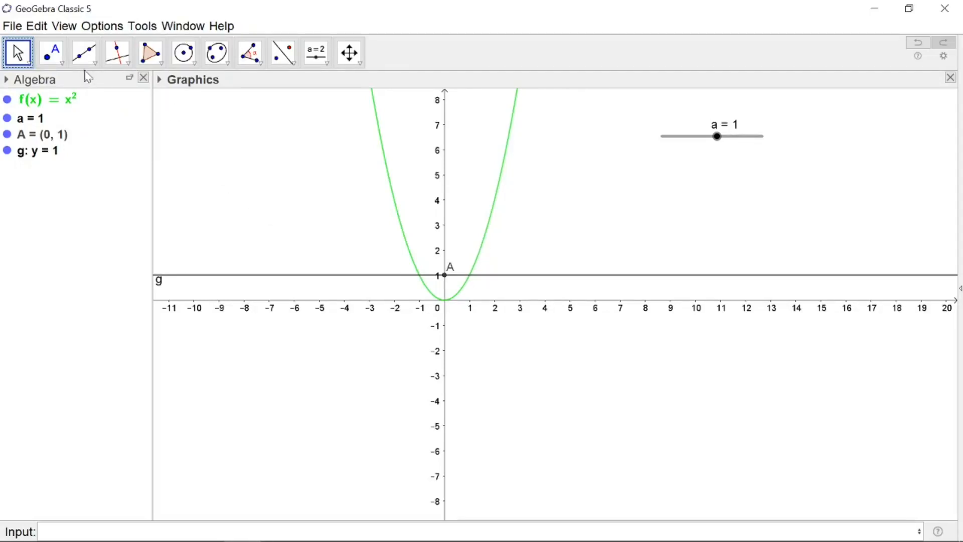
# Step: Mark the intersection points of the horizontal line g and the parabola with the Intersect tool
pyautogui.click(61, 65)
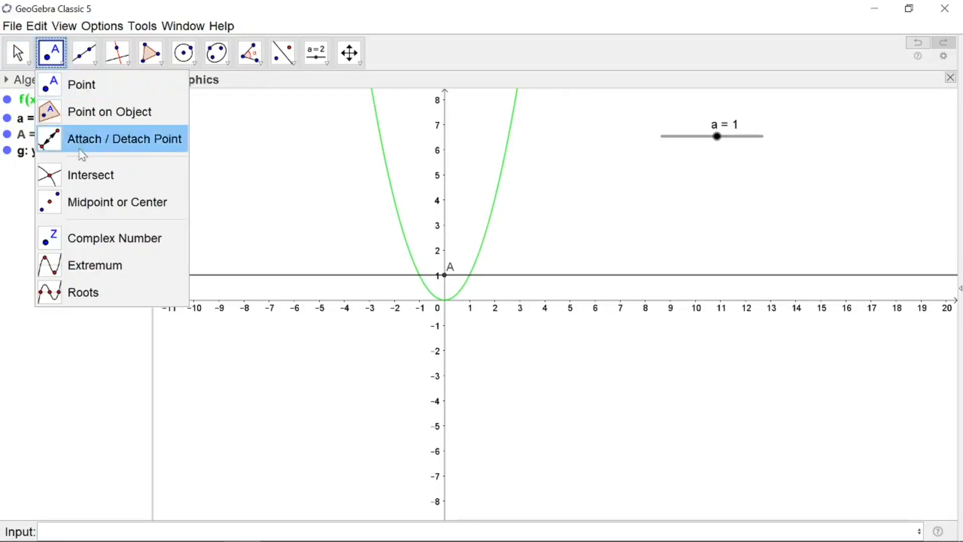
pyautogui.click(90, 178)
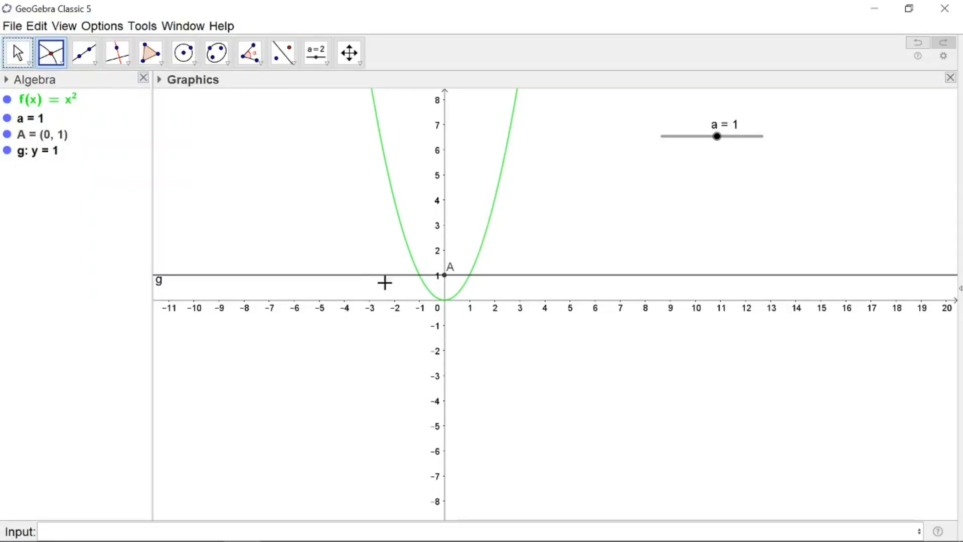
pyautogui.click(381, 276)
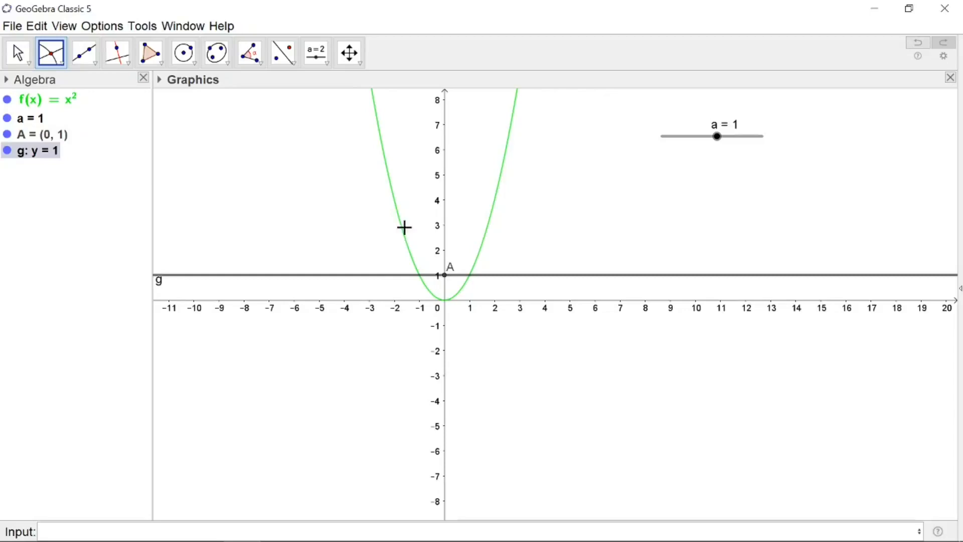
pyautogui.click(401, 227)
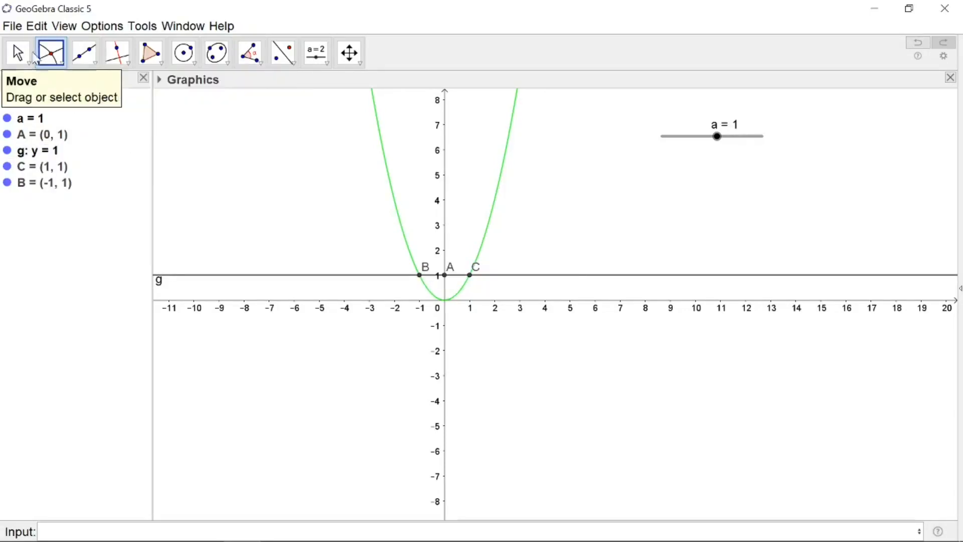
pyautogui.click(18, 53)
# Step: Change the colour of point A on the y-axis to blue
pyautogui.rightClick(444, 275)
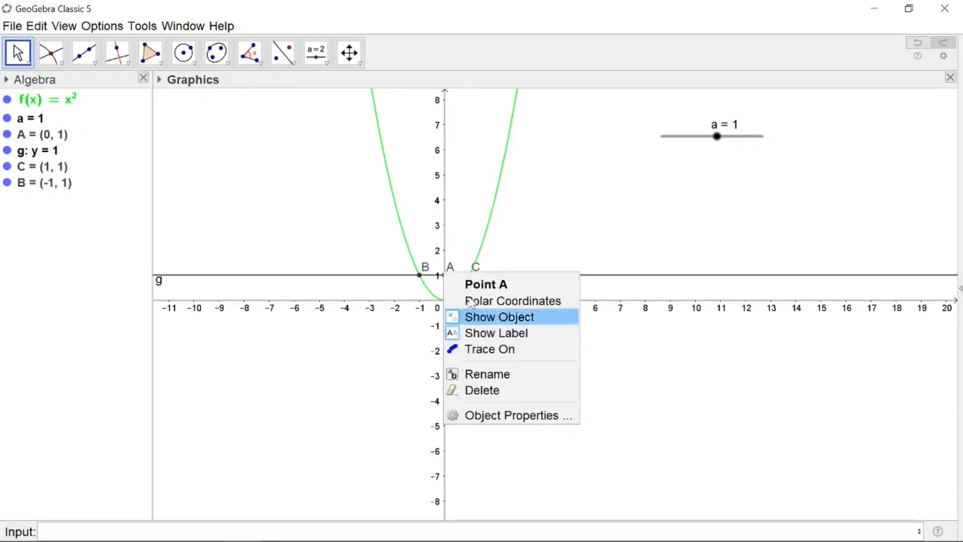
pyautogui.click(511, 417)
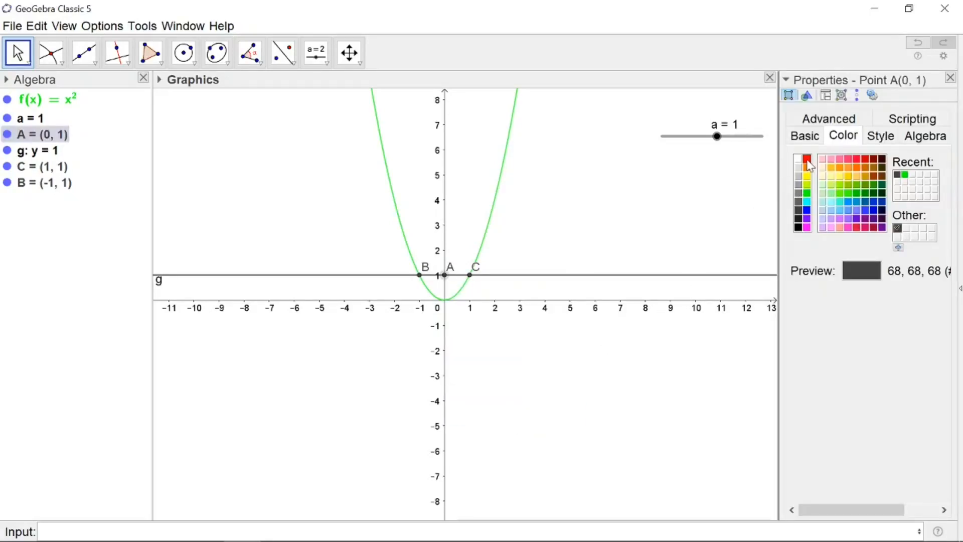
pyautogui.click(807, 210)
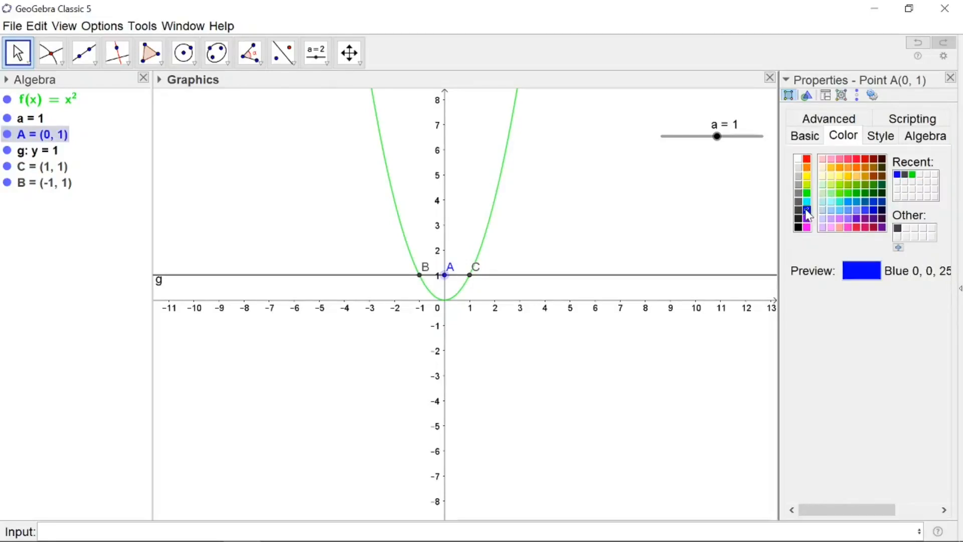
pyautogui.click(950, 77)
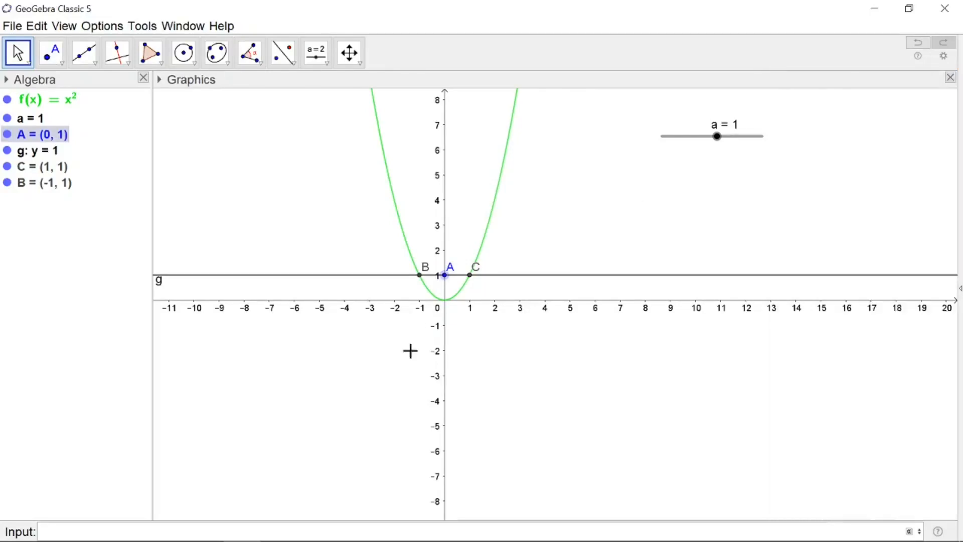
# Step: Select both intersection points B and C of the line and the parabola and change their colour to red
pyautogui.click(422, 280)
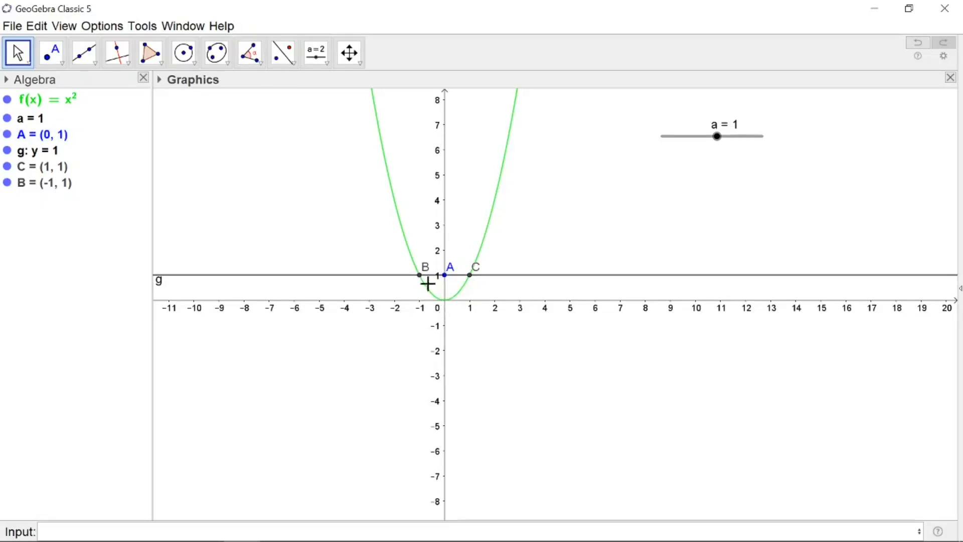
pyautogui.click(419, 275)
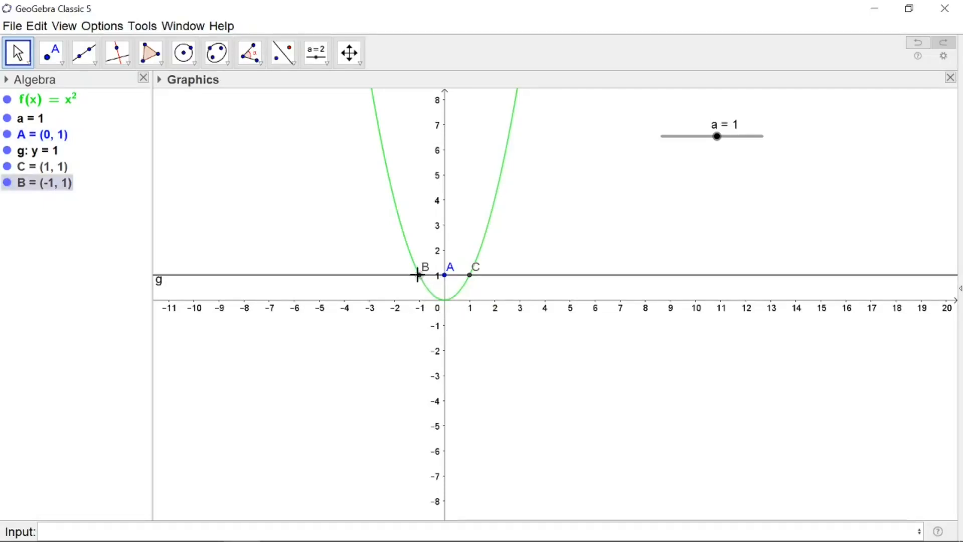
pyautogui.keyDown('ctrl'); pyautogui.click(470, 277); pyautogui.keyUp('ctrl')
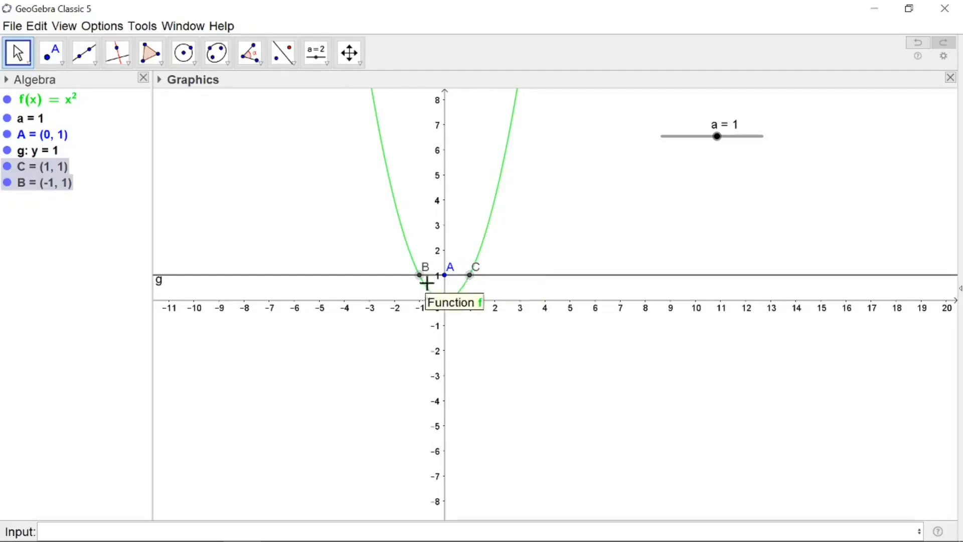
pyautogui.keyDown('ctrl'); pyautogui.click(471, 281); pyautogui.keyUp('ctrl')
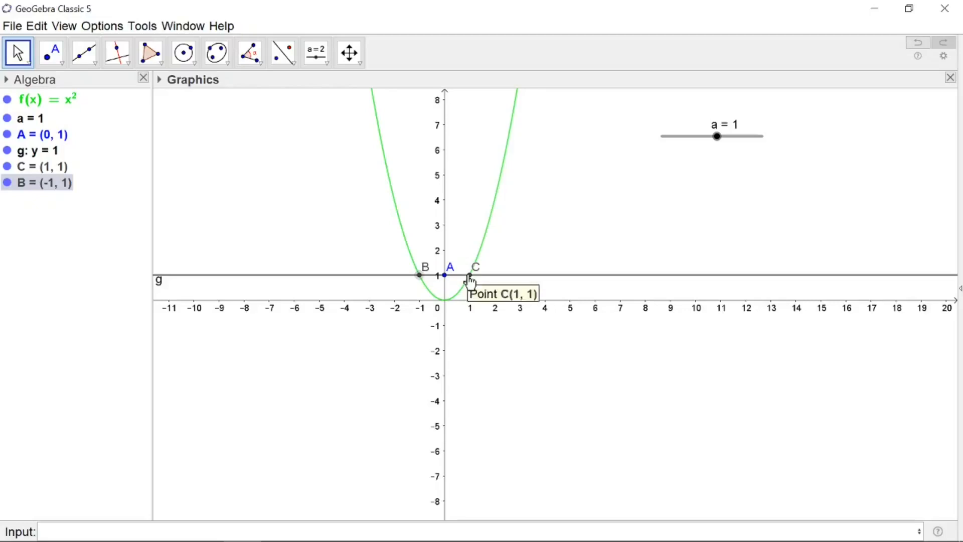
pyautogui.keyDown('ctrl'); pyautogui.click(472, 281); pyautogui.keyUp('ctrl')
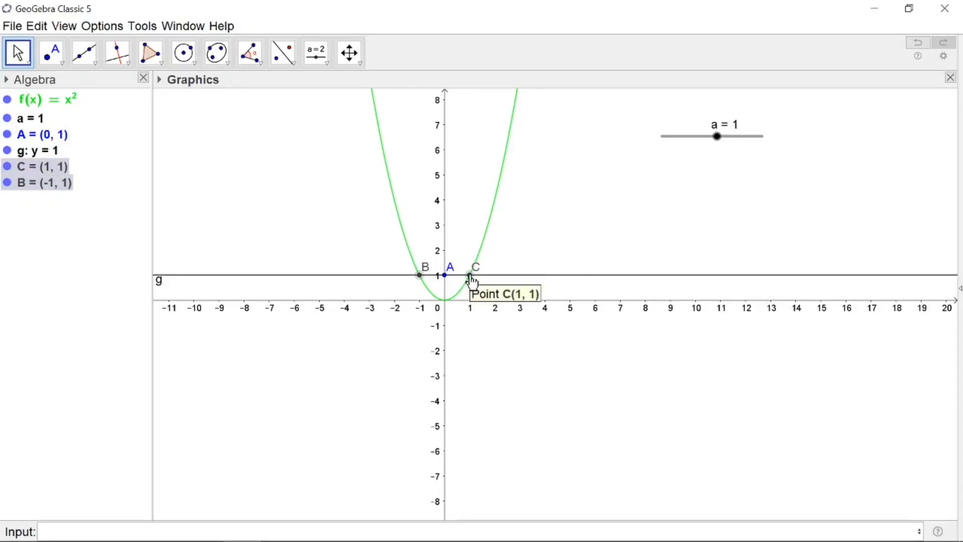
pyautogui.rightClick(471, 280)
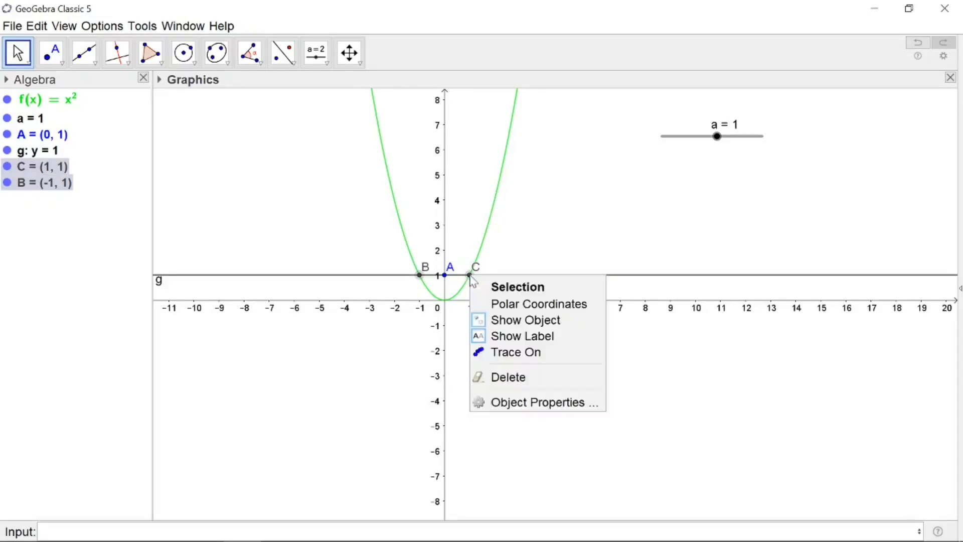
pyautogui.click(517, 403)
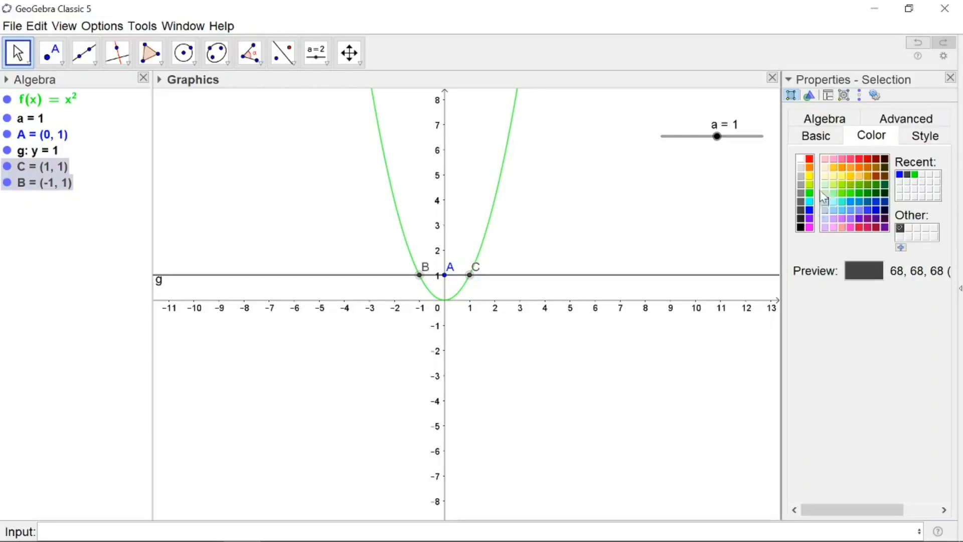
pyautogui.click(810, 159)
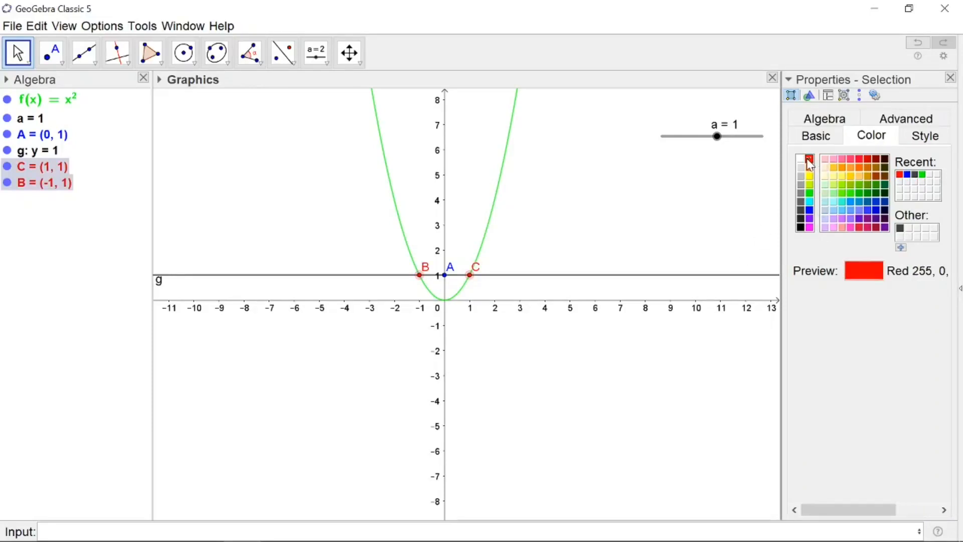
pyautogui.click(951, 79)
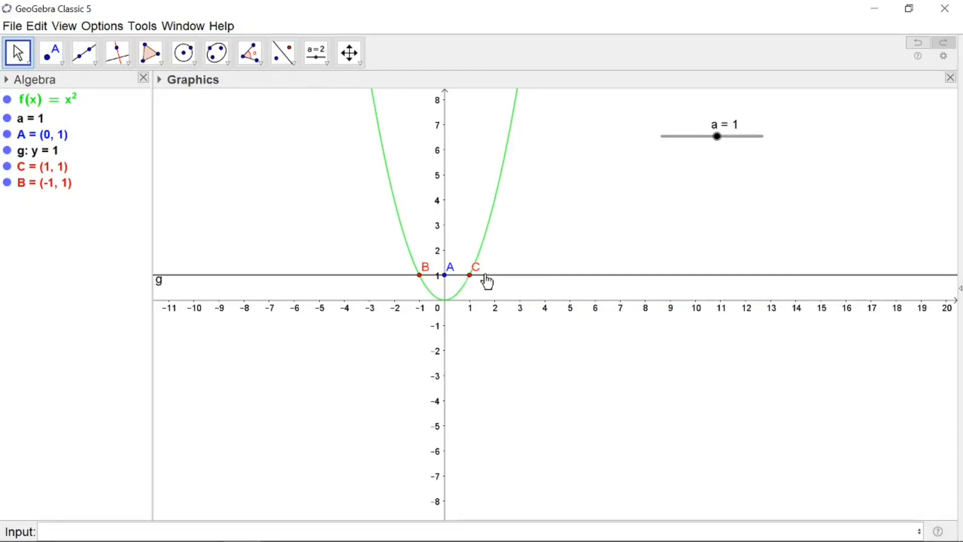
# Step: Hide the labels of the two intersection points C and B
pyautogui.rightClick(55, 167)
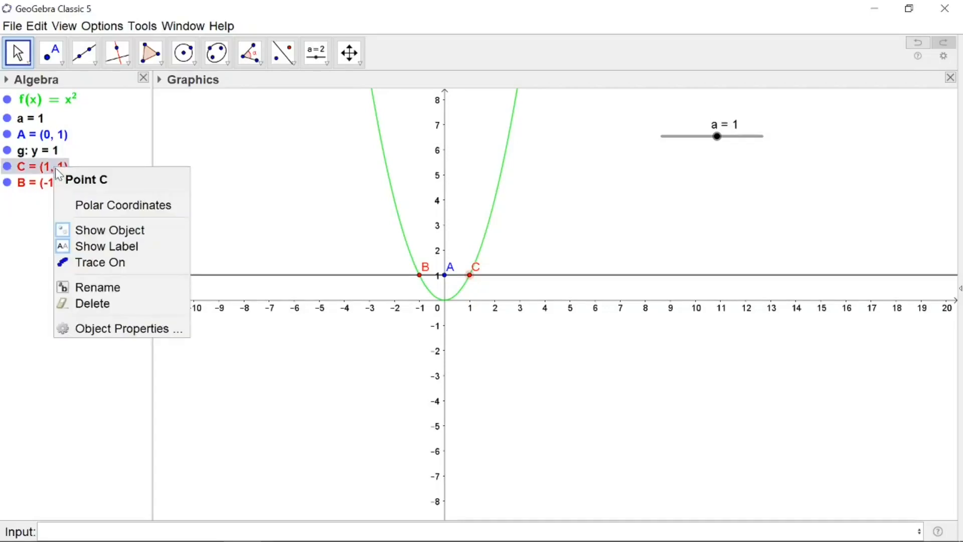
pyautogui.click(112, 246)
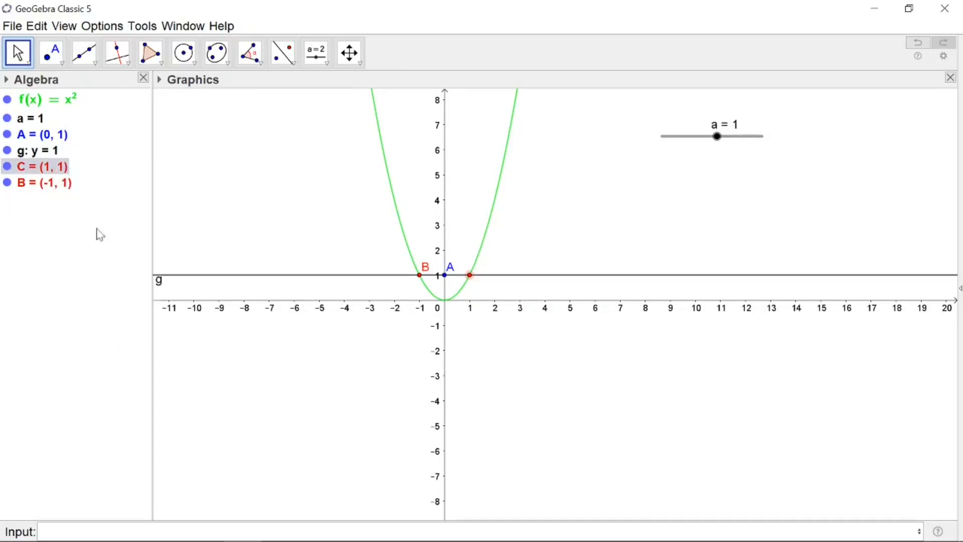
pyautogui.rightClick(63, 185)
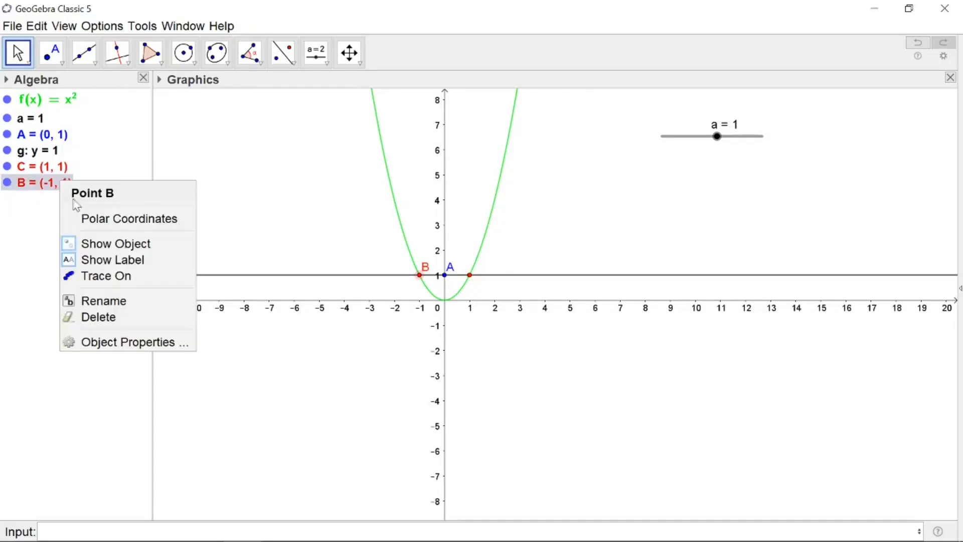
pyautogui.click(132, 263)
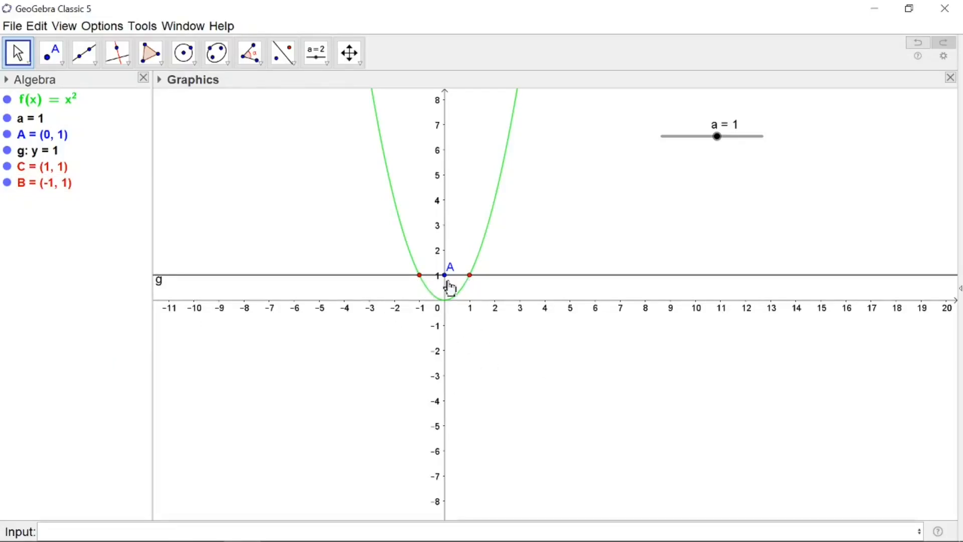
# Step: Colour the horizontal line g magenta and hide its label
pyautogui.rightClick(280, 276)
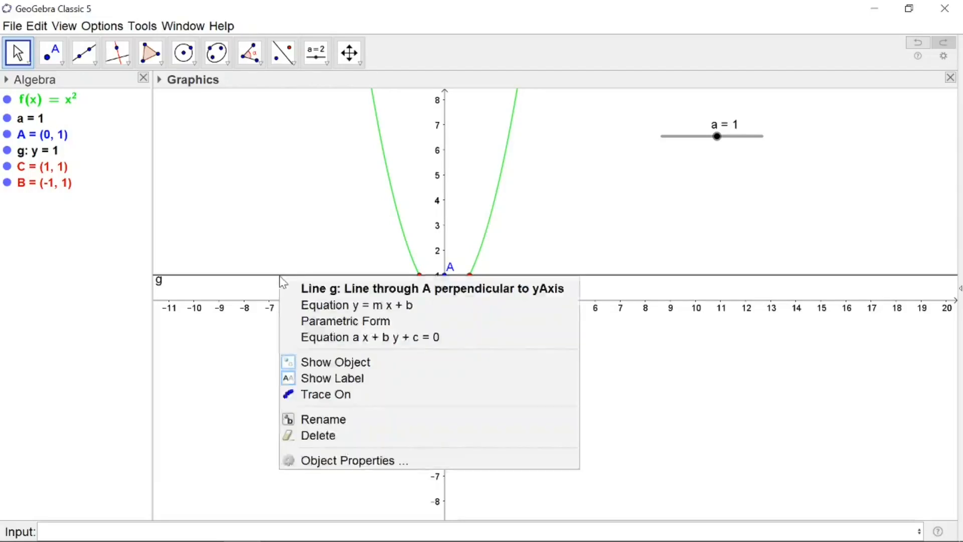
pyautogui.click(338, 460)
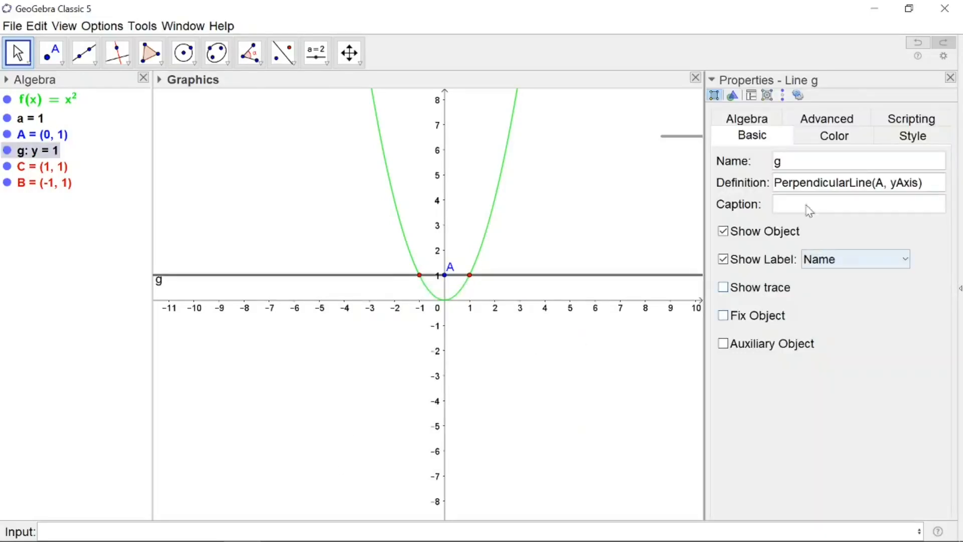
pyautogui.click(813, 143)
pyautogui.click(733, 228)
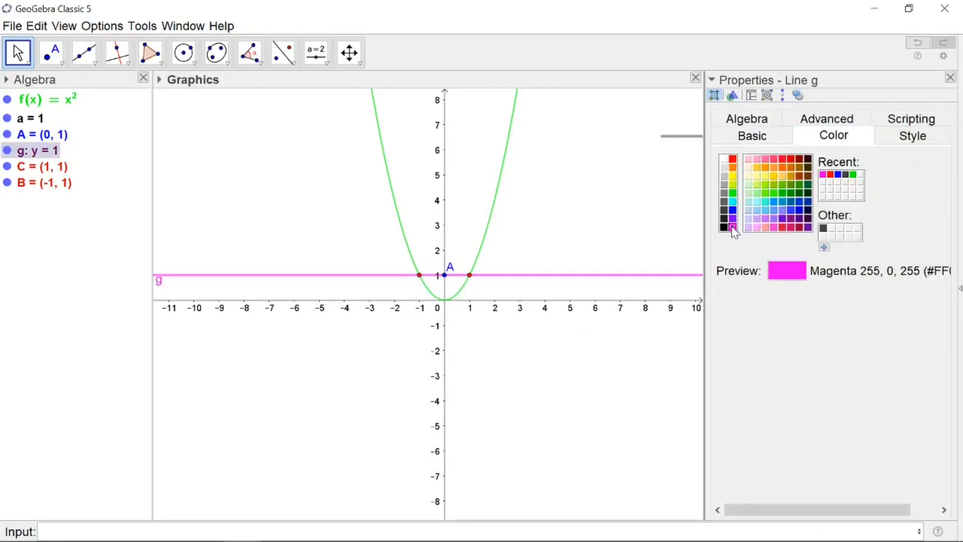
pyautogui.click(951, 78)
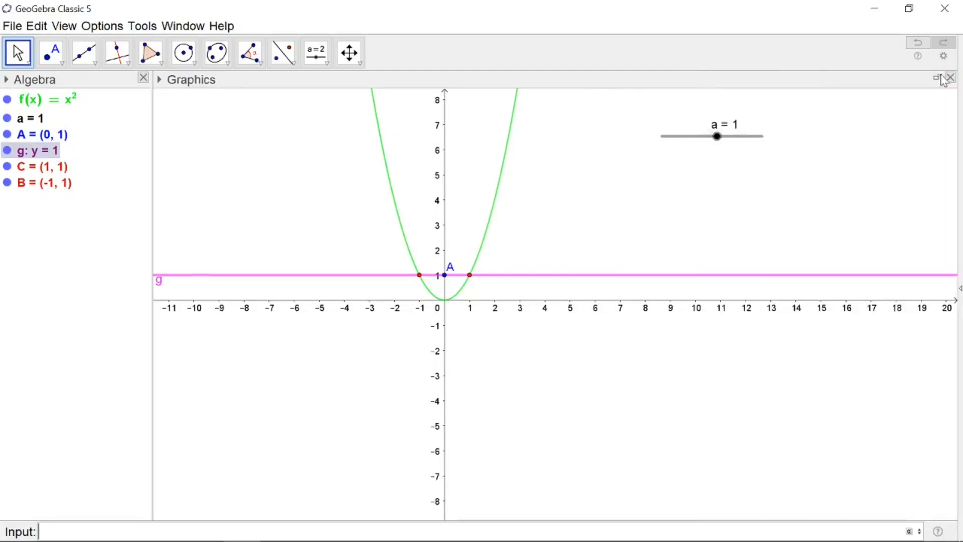
pyautogui.rightClick(189, 281)
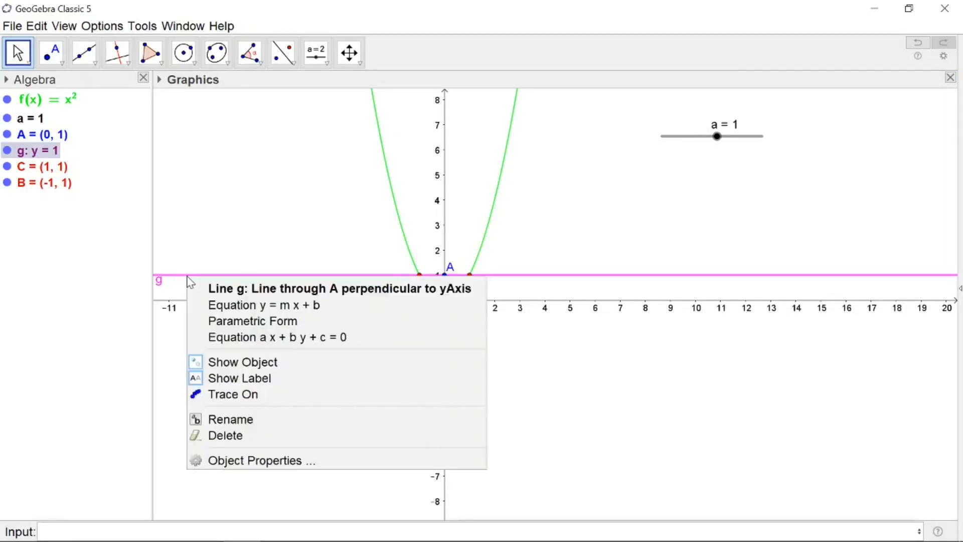
pyautogui.click(237, 379)
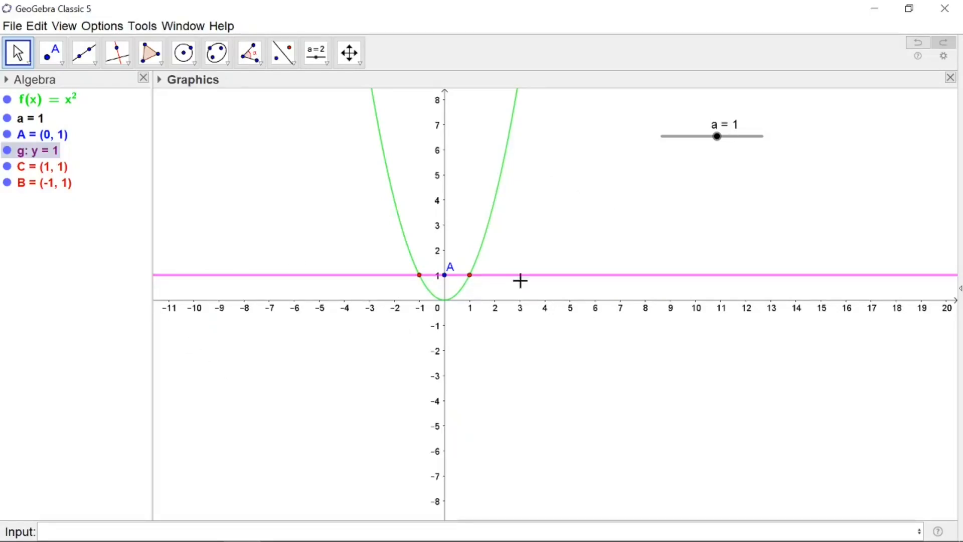
# Step: Vary slider a to 4 and to -3 to examine where the horizontal line meets the parabola
pyautogui.moveTo(718, 140)
pyautogui.mouseDown()
pyautogui.moveTo(706, 141)
pyautogui.moveTo(743, 143)
pyautogui.moveTo(718, 146)
pyautogui.moveTo(736, 148)
pyautogui.mouseUp()
pyautogui.moveTo(582, 250); pyautogui.dragTo(611, 328)
pyautogui.moveTo(735, 144)
pyautogui.mouseDown()
pyautogui.moveTo(722, 149)
pyautogui.moveTo(742, 148)
pyautogui.moveTo(727, 159)
pyautogui.mouseUp()
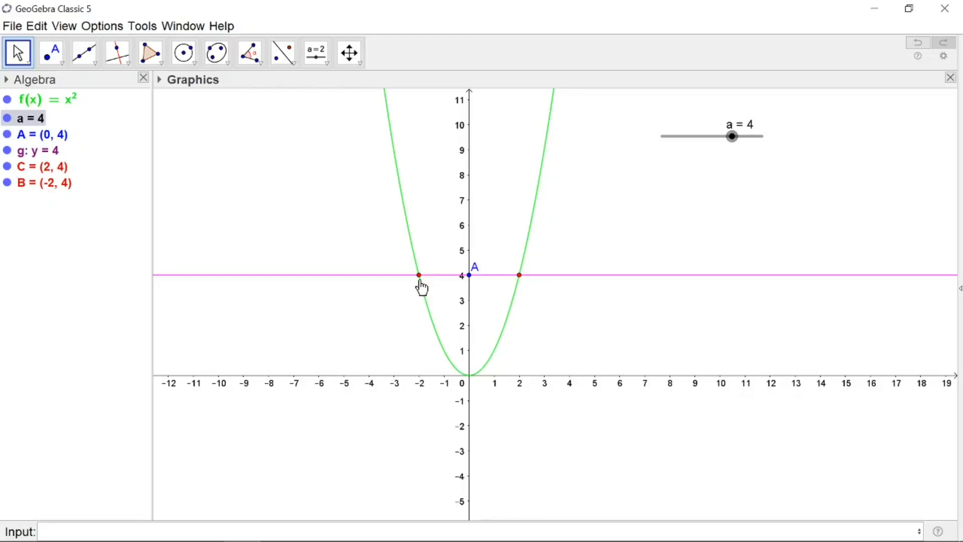
pyautogui.moveTo(421, 286)
pyautogui.moveTo(733, 141); pyautogui.dragTo(696, 165)
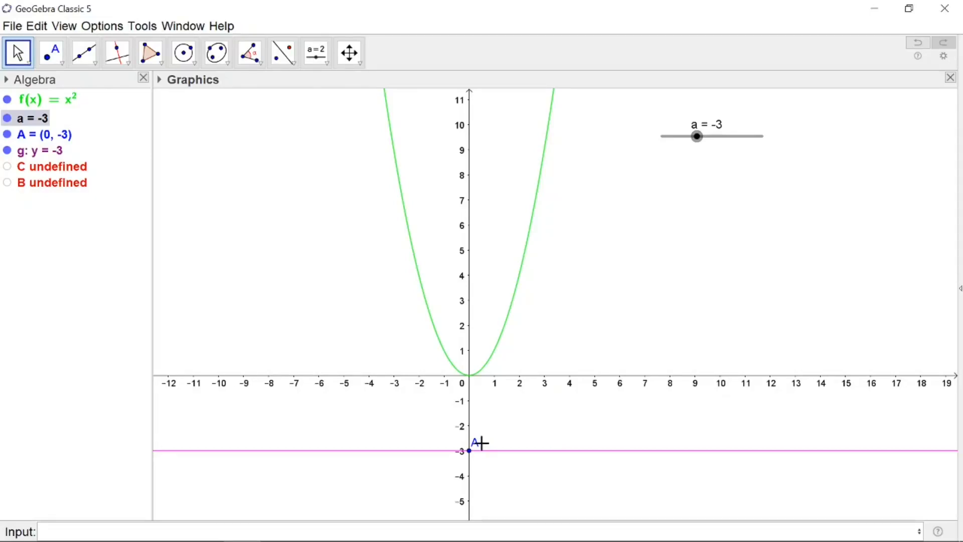
# Step: Hide the parabola f and plot the function x^3
pyautogui.click(7, 99)
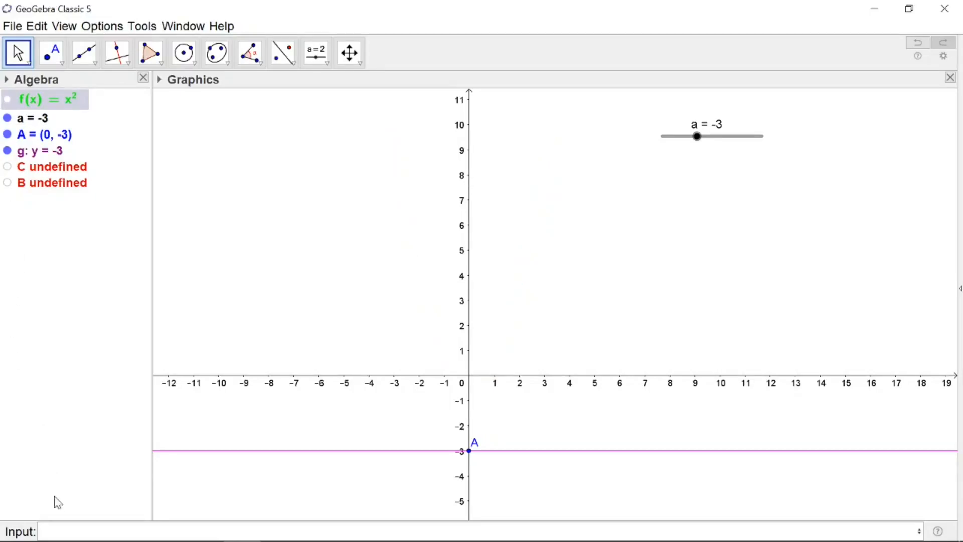
pyautogui.write('x^3')
pyautogui.press('Return')
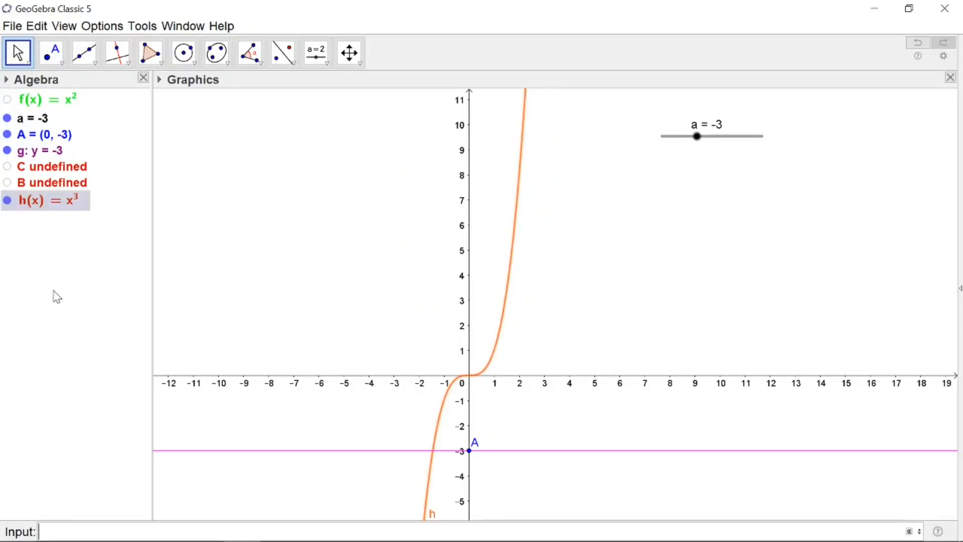
pyautogui.press('Escape')
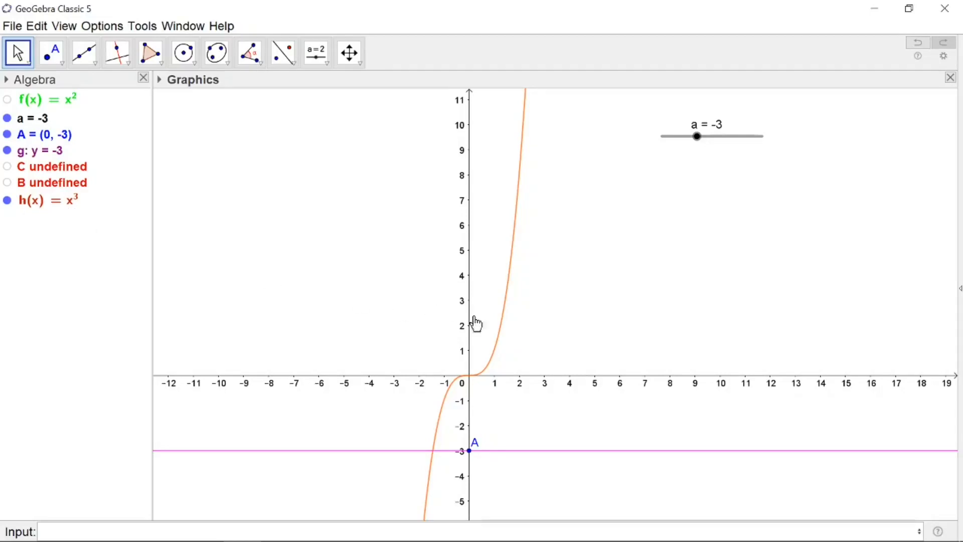
# Step: Hide points B and C and sweep the horizontal line across the cubic with slider a, through 4.8 and 7.1 to 3.3
pyautogui.moveTo(703, 136); pyautogui.dragTo(737, 149)
pyautogui.click(8, 183)
pyautogui.click(7, 166)
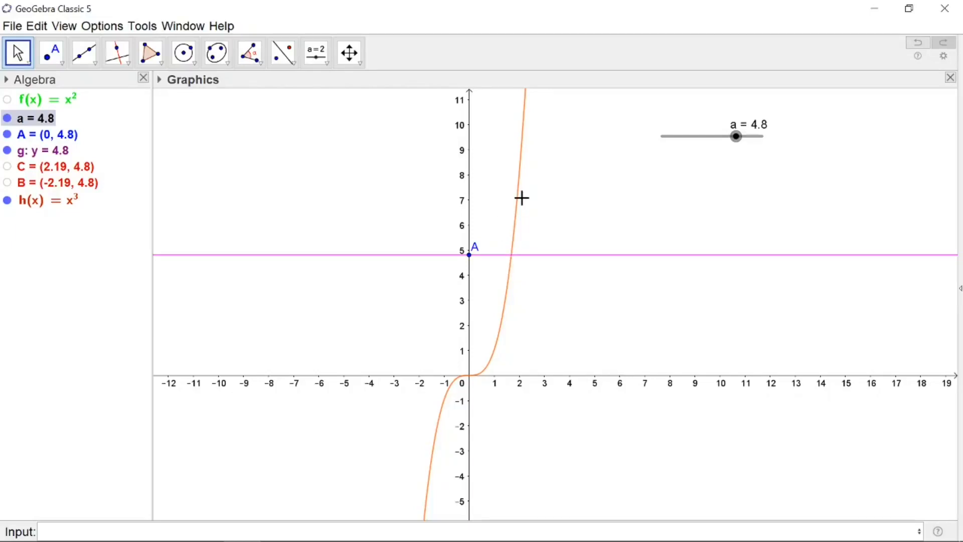
pyautogui.moveTo(737, 150)
pyautogui.mouseDown()
pyautogui.moveTo(690, 151)
pyautogui.moveTo(749, 147)
pyautogui.mouseUp()
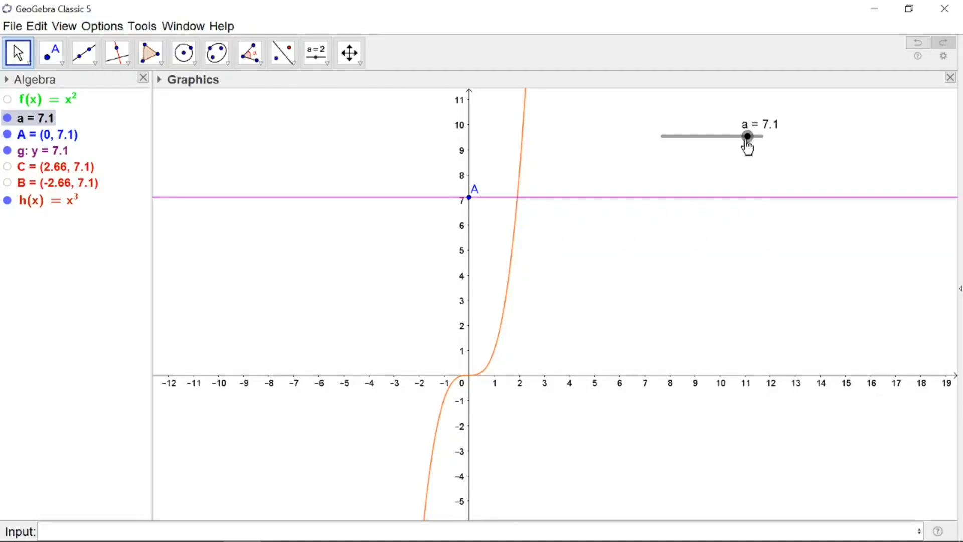
pyautogui.moveTo(748, 143); pyautogui.dragTo(729, 143)
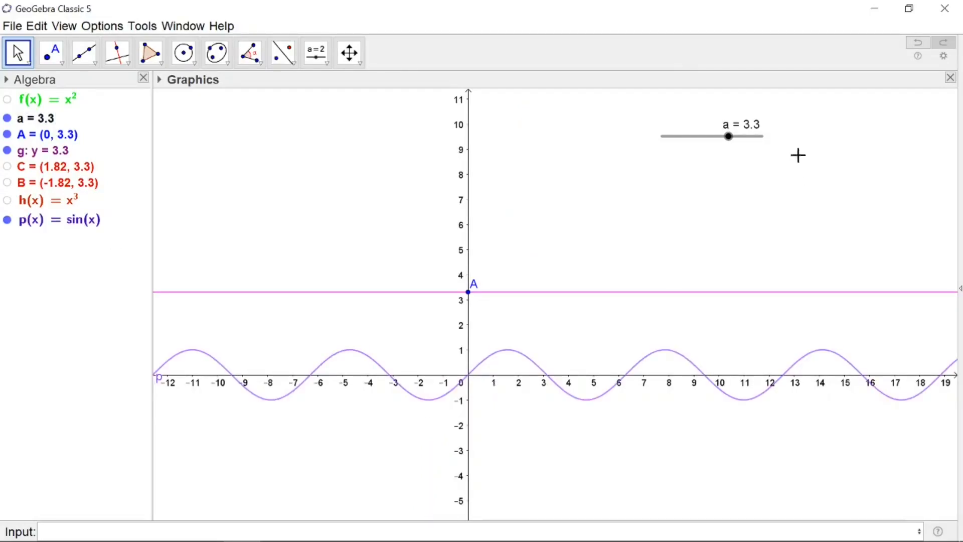
# Step: Vary slider a through 0.3, -3.4 and 0.4 to examine where the horizontal line cuts the sine curve
pyautogui.moveTo(731, 145)
pyautogui.mouseDown()
pyautogui.moveTo(742, 165)
pyautogui.moveTo(714, 159)
pyautogui.moveTo(717, 147)
pyautogui.mouseUp()
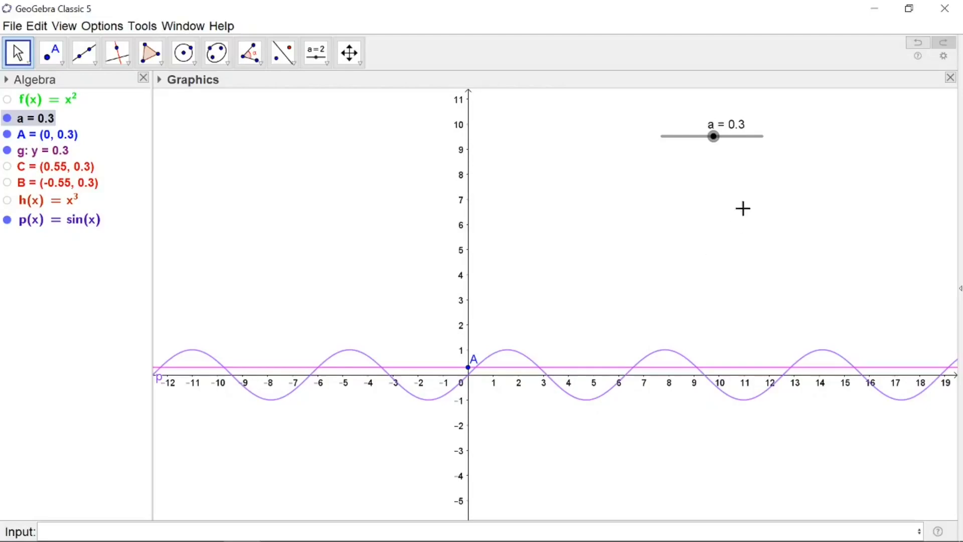
pyautogui.moveTo(715, 144); pyautogui.dragTo(697, 149)
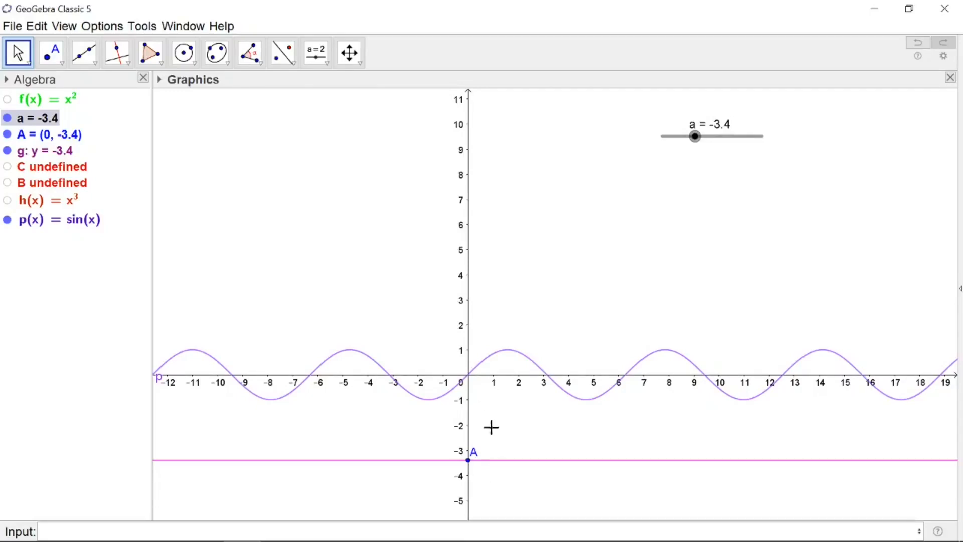
pyautogui.moveTo(492, 458); pyautogui.dragTo(506, 388)
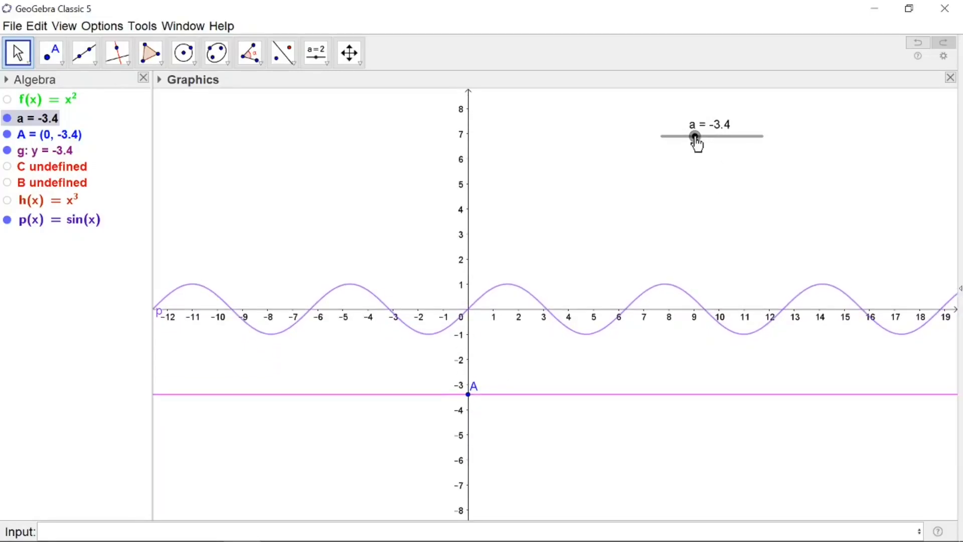
pyautogui.moveTo(695, 138); pyautogui.dragTo(715, 145)
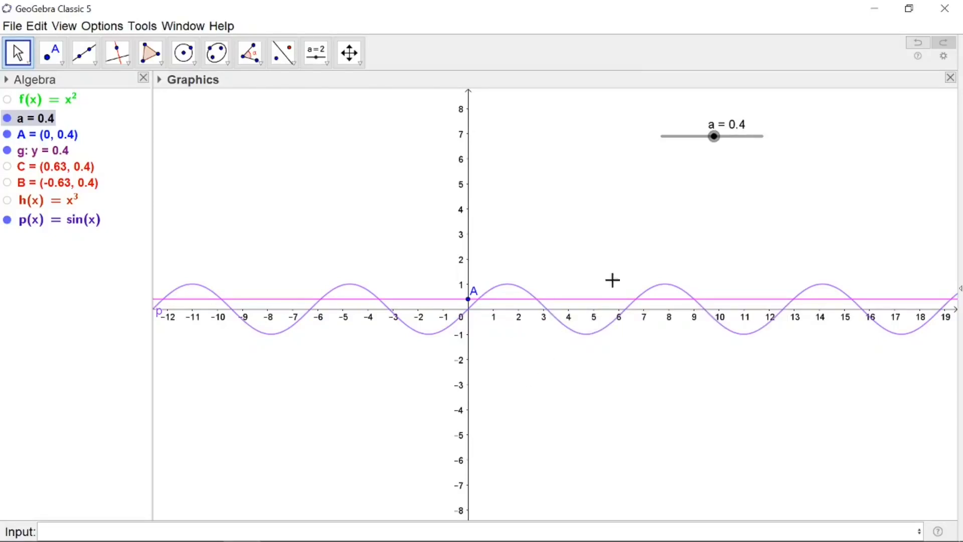
pyautogui.moveTo(717, 140); pyautogui.dragTo(675, 139)
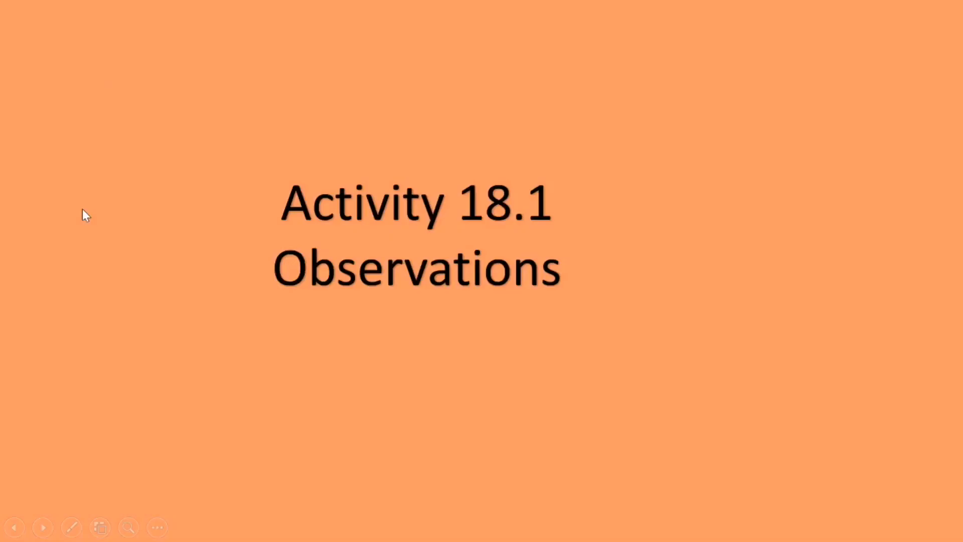
pyautogui.press('Right')
pyautogui.press('Right')
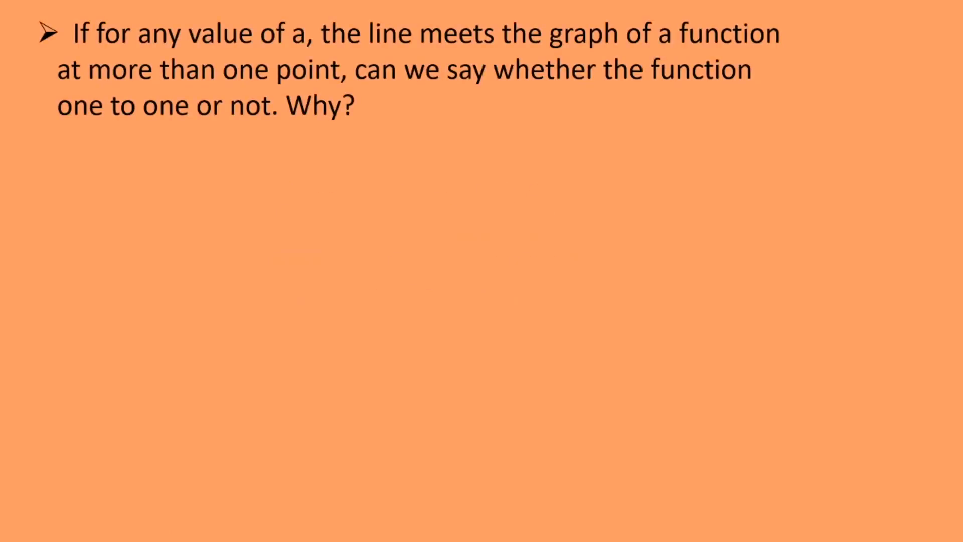
pyautogui.press('Right')
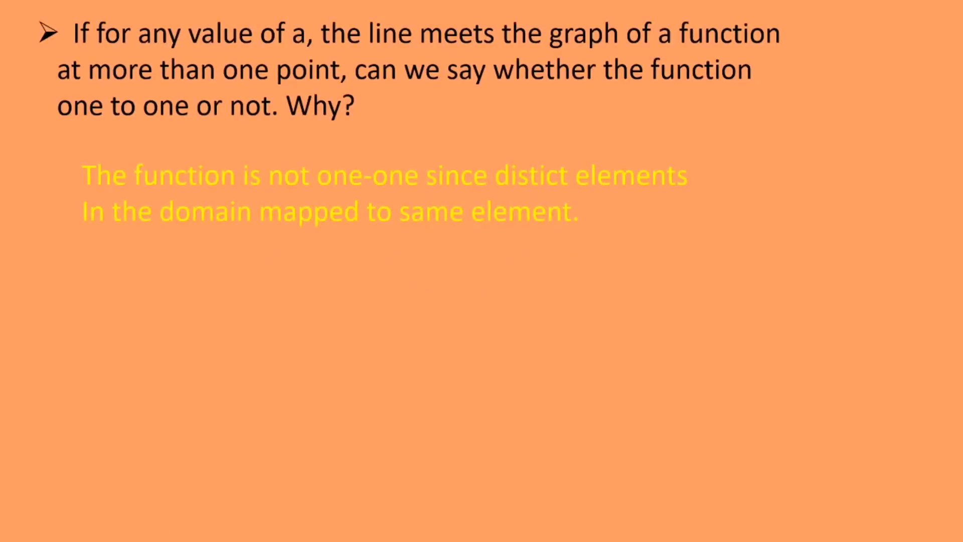
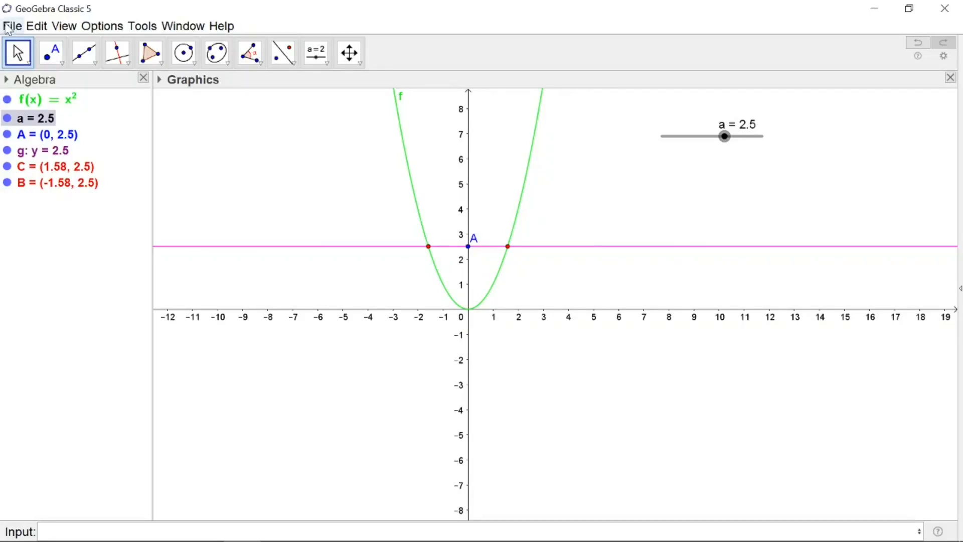
# Step: Save the construction in the geo folder as activity 18.1 and save a copy of it as activity 18.2
pyautogui.click(11, 26)
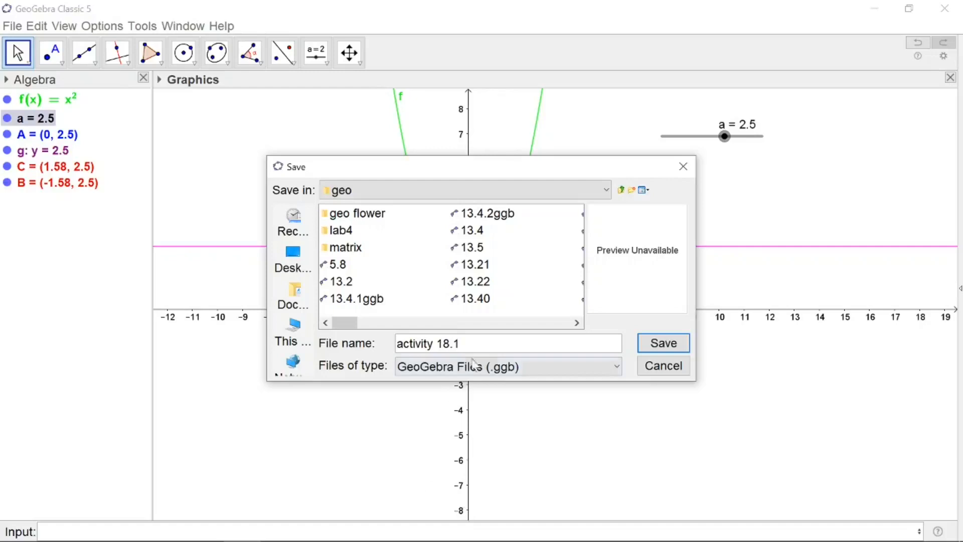
pyautogui.click(660, 347)
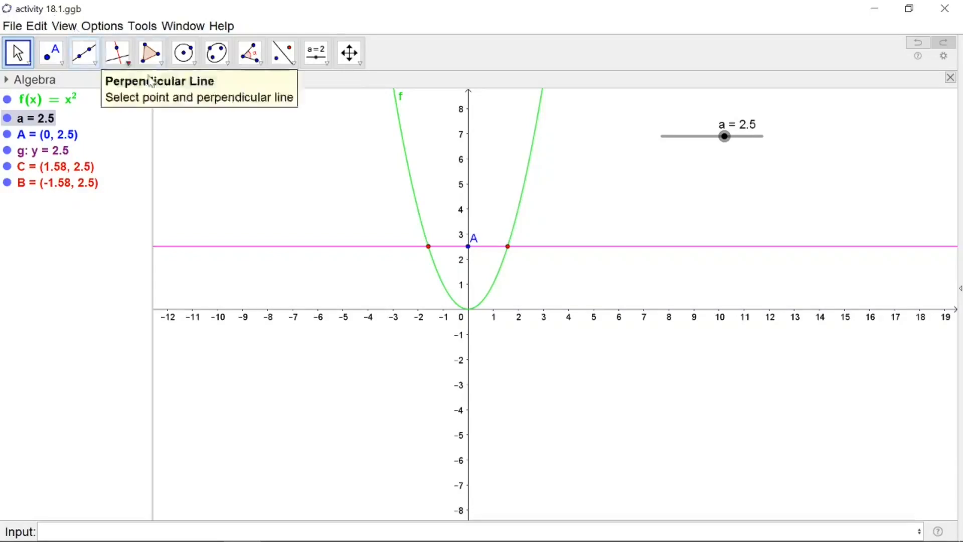
pyautogui.click(10, 27)
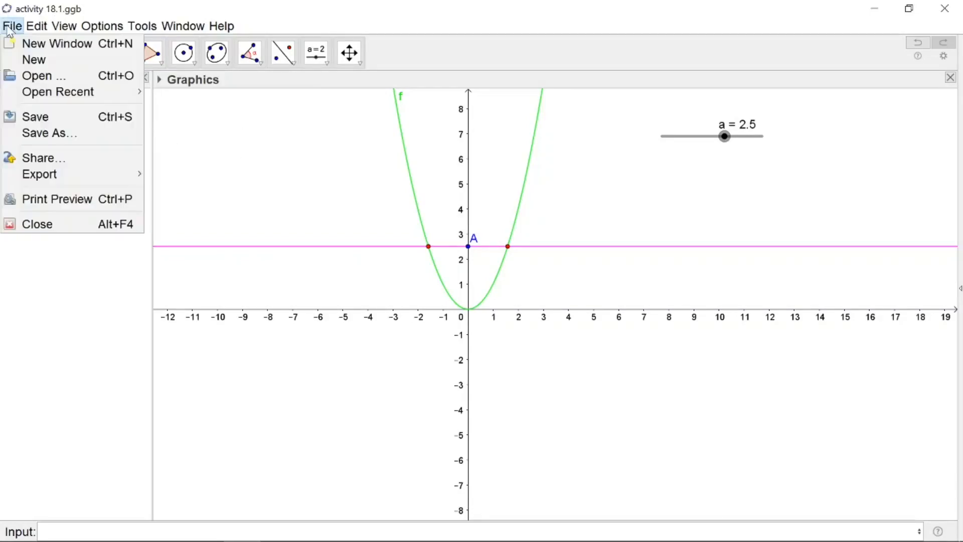
pyautogui.click(45, 133)
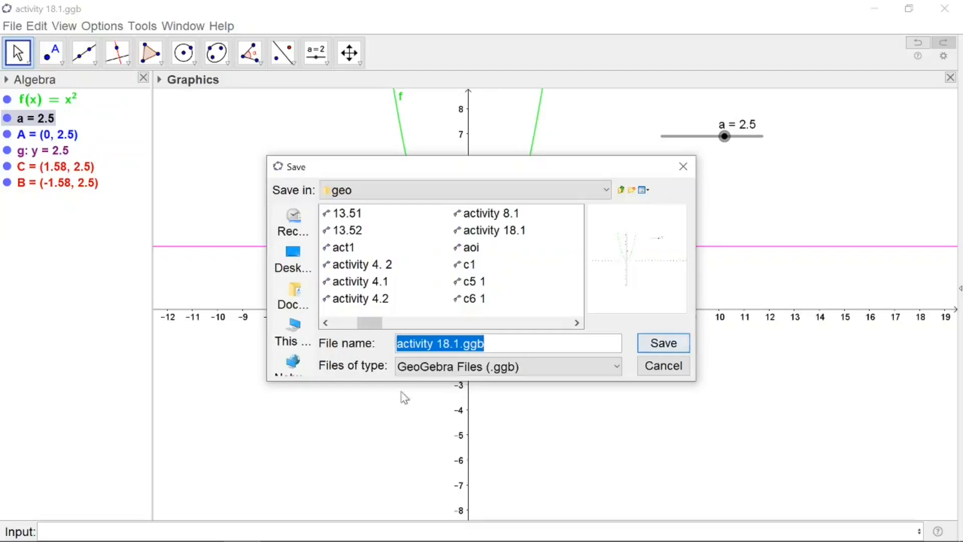
pyautogui.click(460, 343)
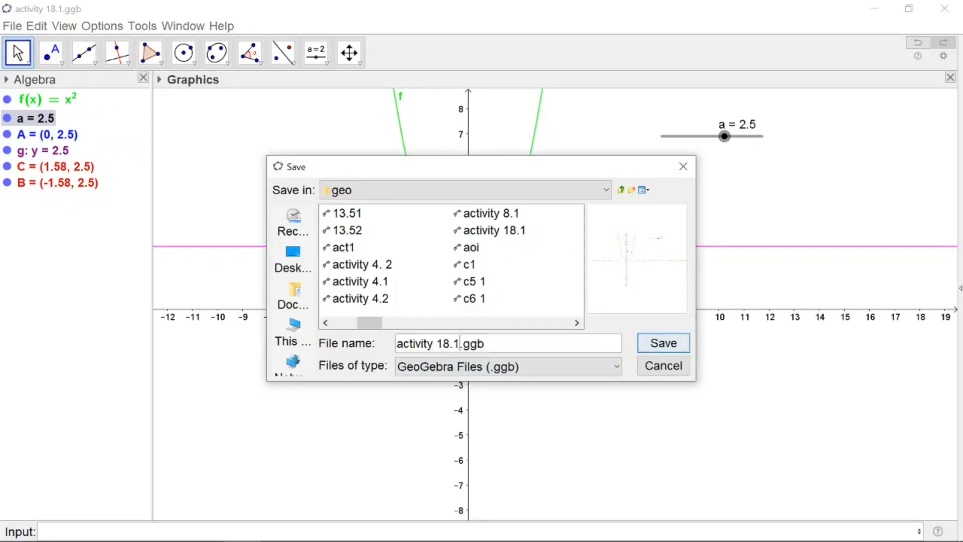
pyautogui.press('BackSpace')
pyautogui.write('2')
pyautogui.click(654, 343)
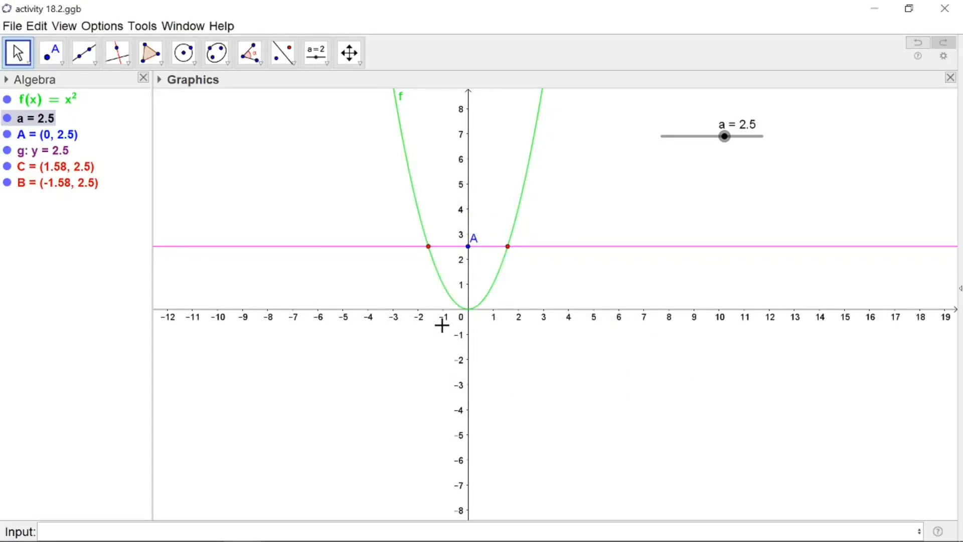
# Step: Add an input box captioned f, linked to the function f(x) = x², in the graphics area below slider a
pyautogui.click(325, 60)
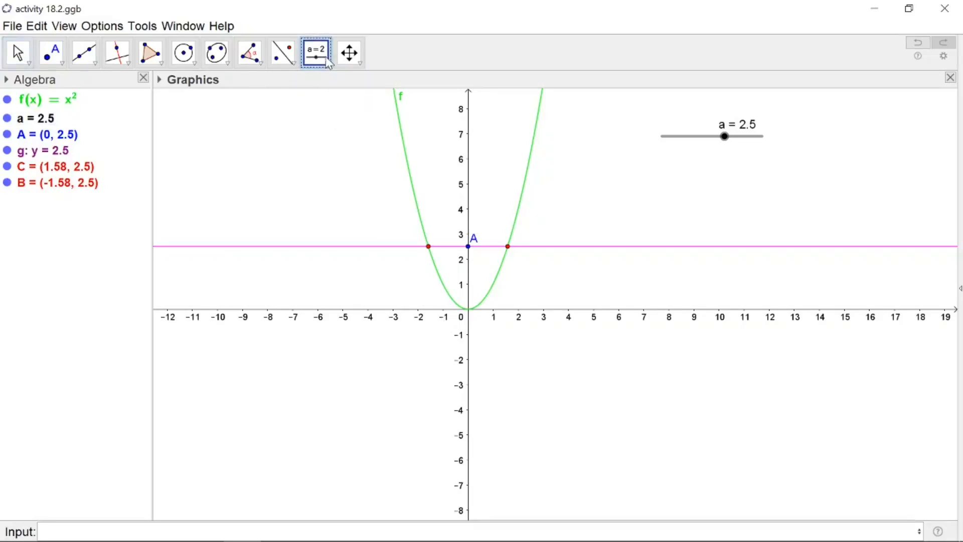
pyautogui.click(327, 62)
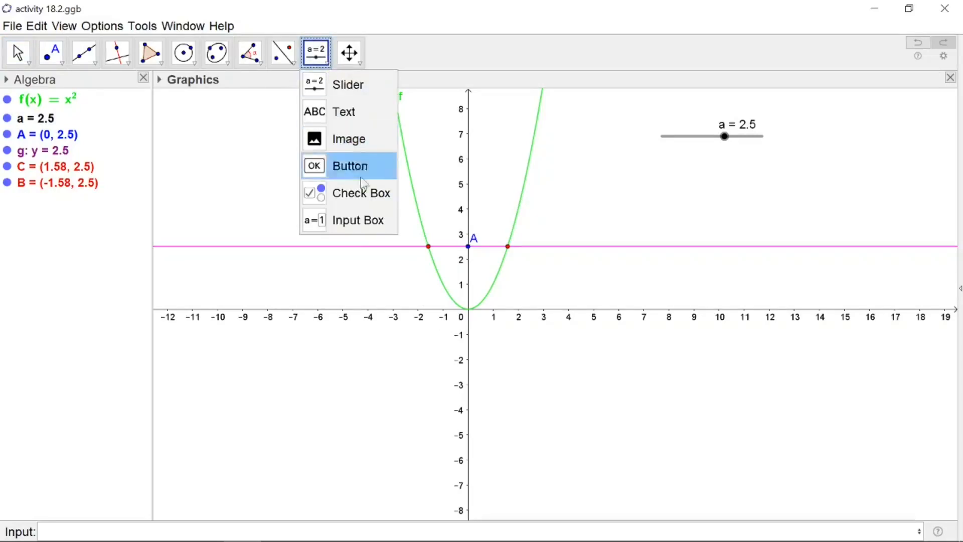
pyautogui.click(376, 228)
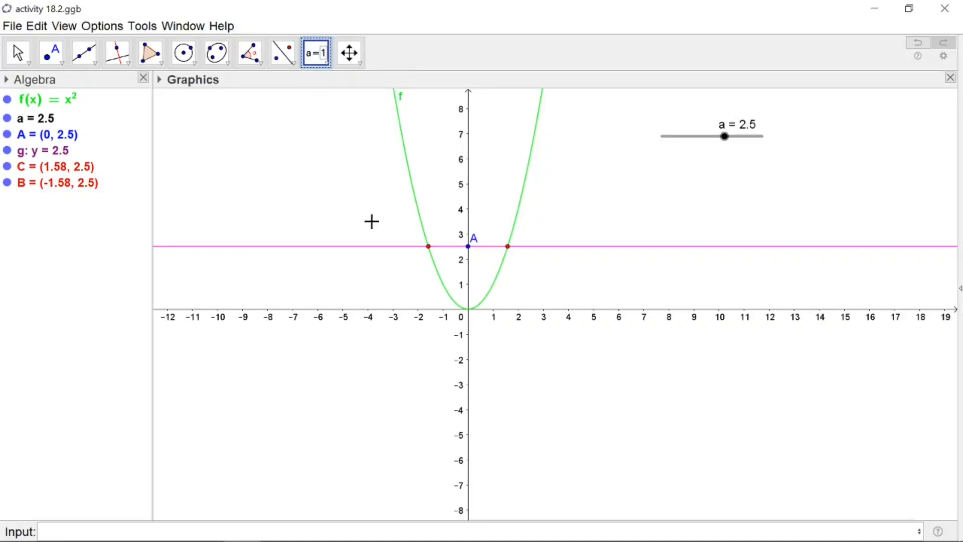
pyautogui.click(719, 190)
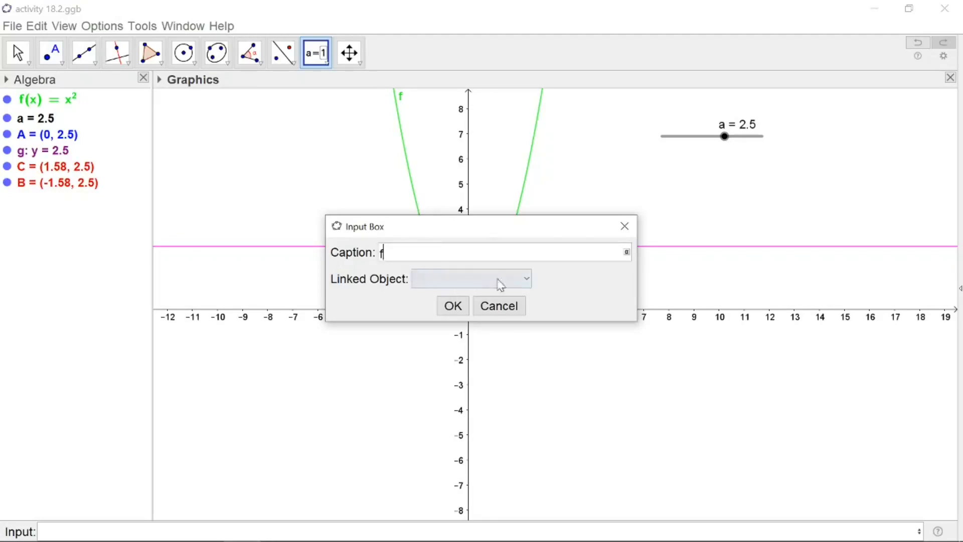
pyautogui.click(527, 279)
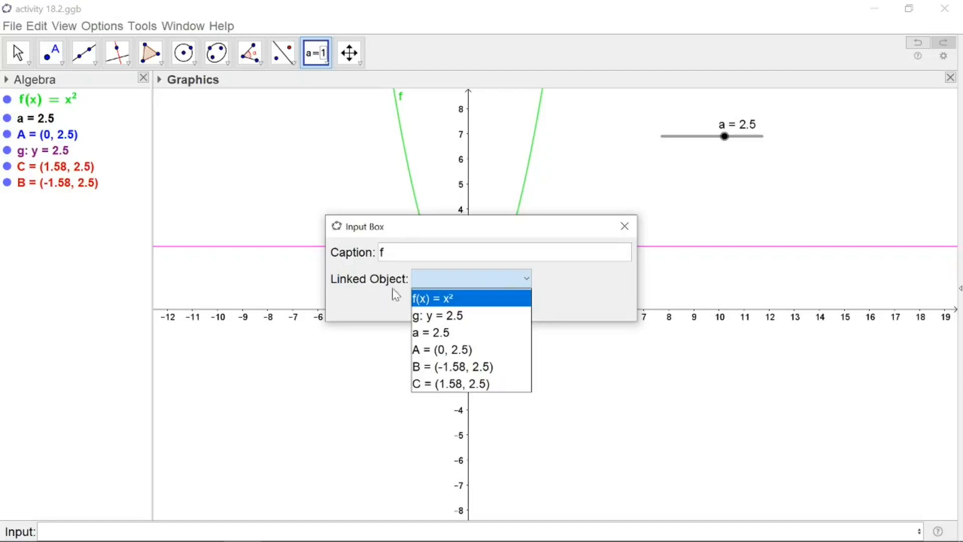
pyautogui.click(434, 299)
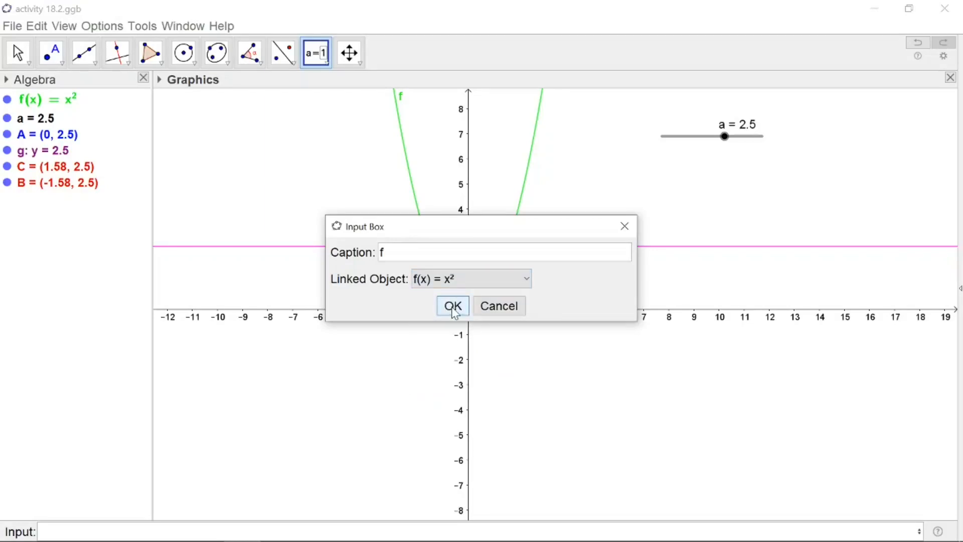
pyautogui.click(453, 307)
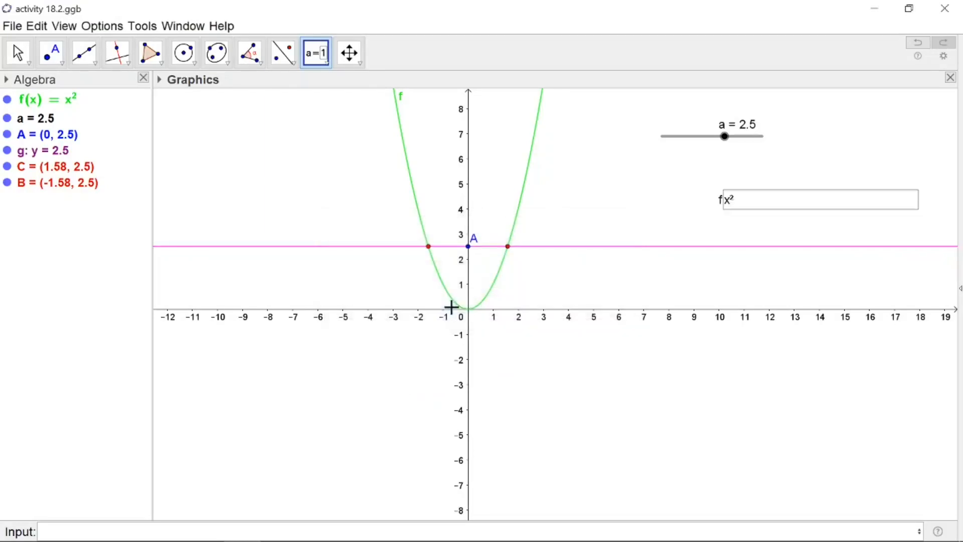
# Step: Change f to x²+2 through the input box and move the horizontal line with slider a to 5.2, 1.3 and 3.4
pyautogui.click(741, 200)
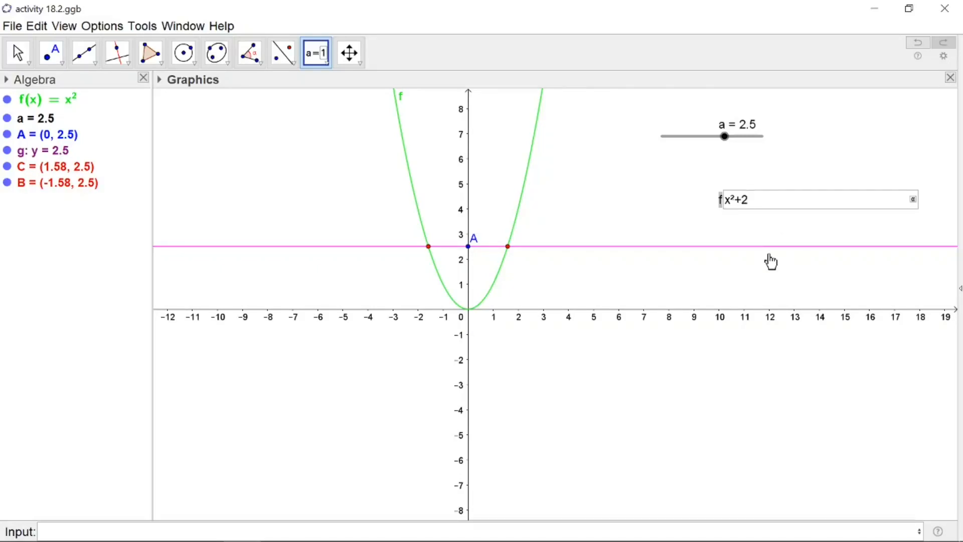
pyautogui.press('Return')
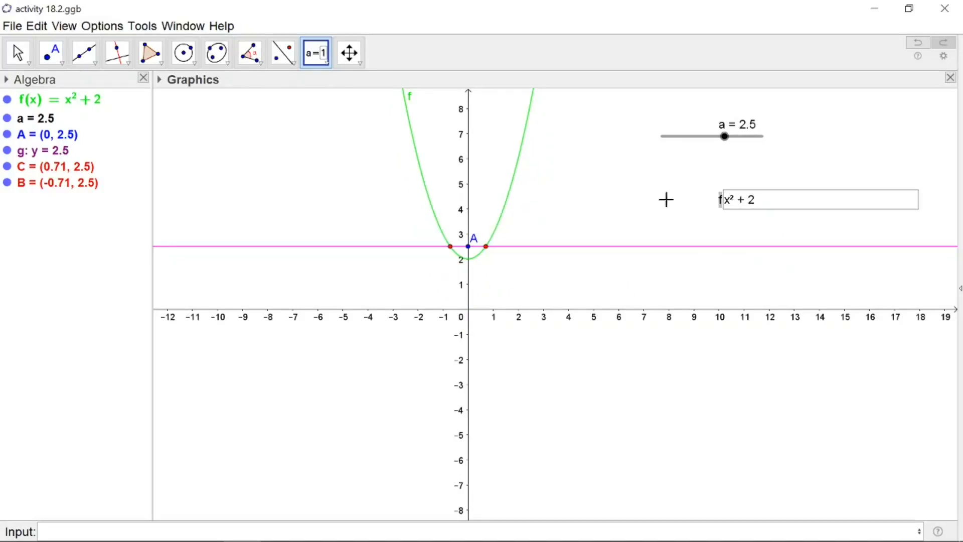
pyautogui.moveTo(727, 146); pyautogui.dragTo(740, 142)
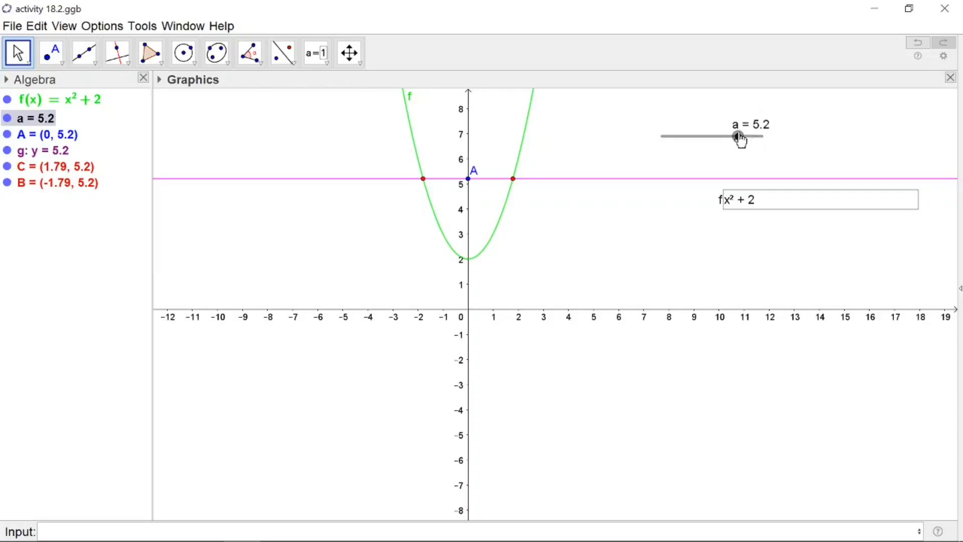
pyautogui.moveTo(739, 137); pyautogui.dragTo(721, 138)
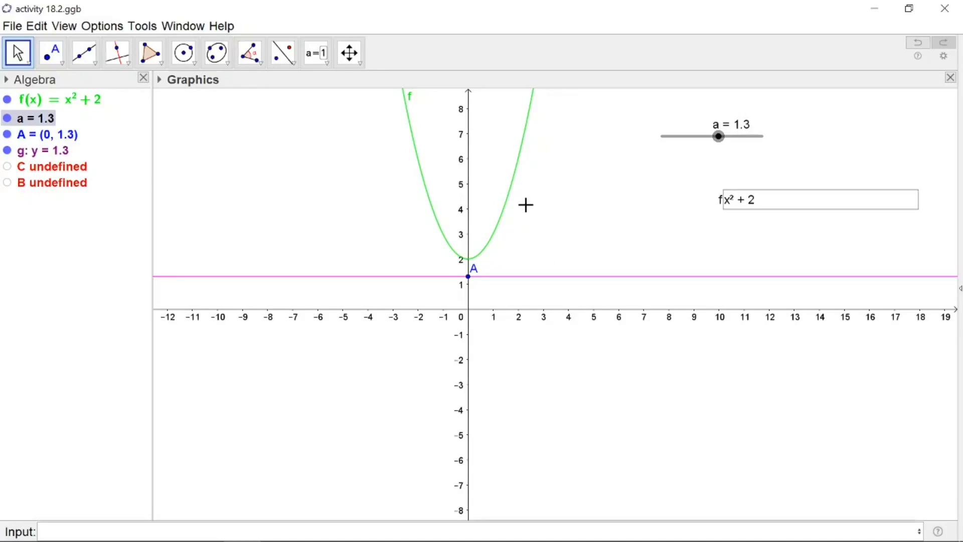
pyautogui.moveTo(719, 136); pyautogui.dragTo(730, 136)
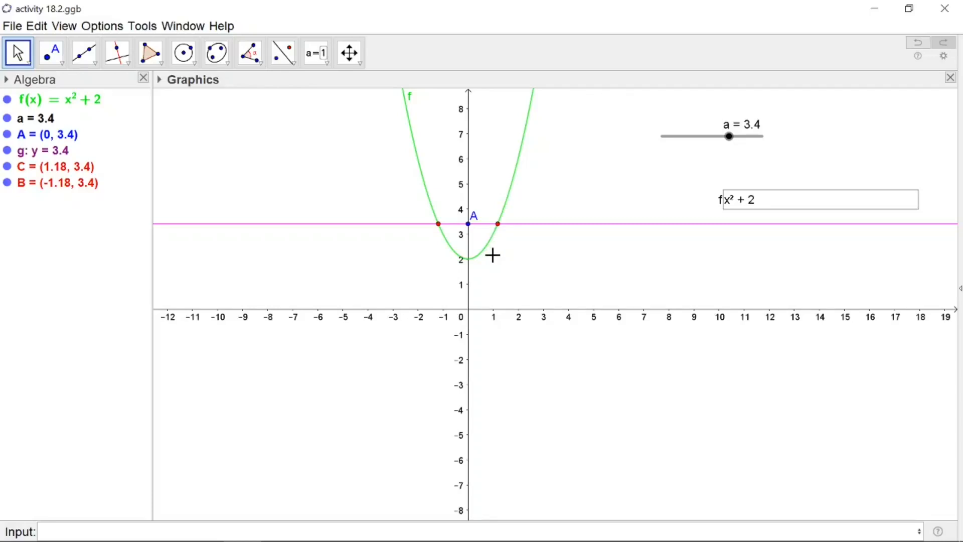
# Step: Check function ii in the PowerPoint table, return to GeoGebra and set f to x^3-3x^2+3 through the input box
pyautogui.hotkey('alt', 'Tab')
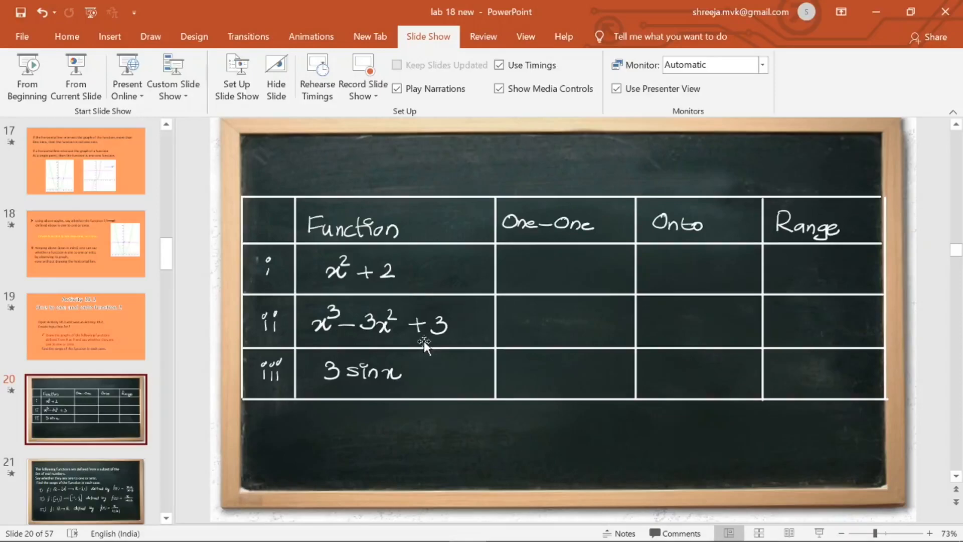
pyautogui.click(401, 533)
pyautogui.click(766, 201)
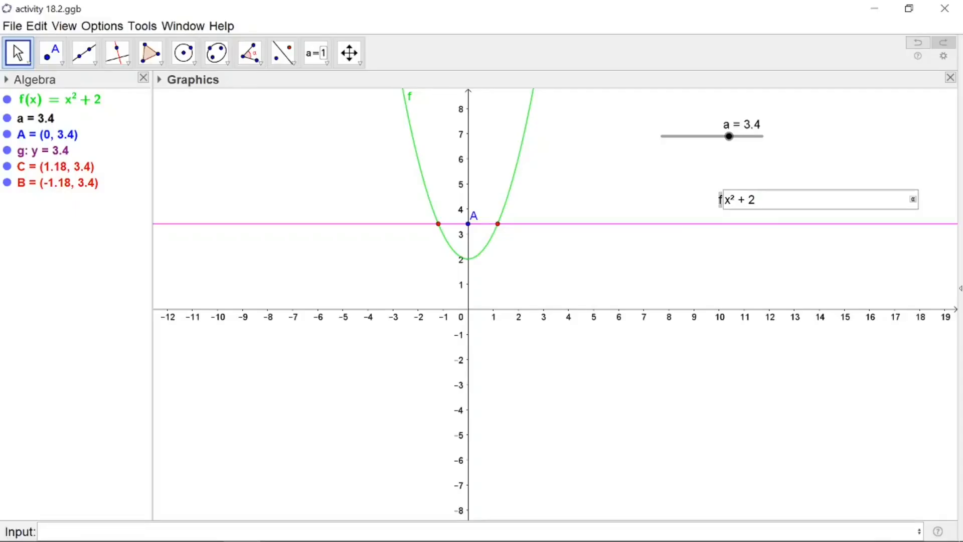
pyautogui.press('BackSpace')
pyautogui.press('BackSpace')
pyautogui.write('x^3-3x^2+3')
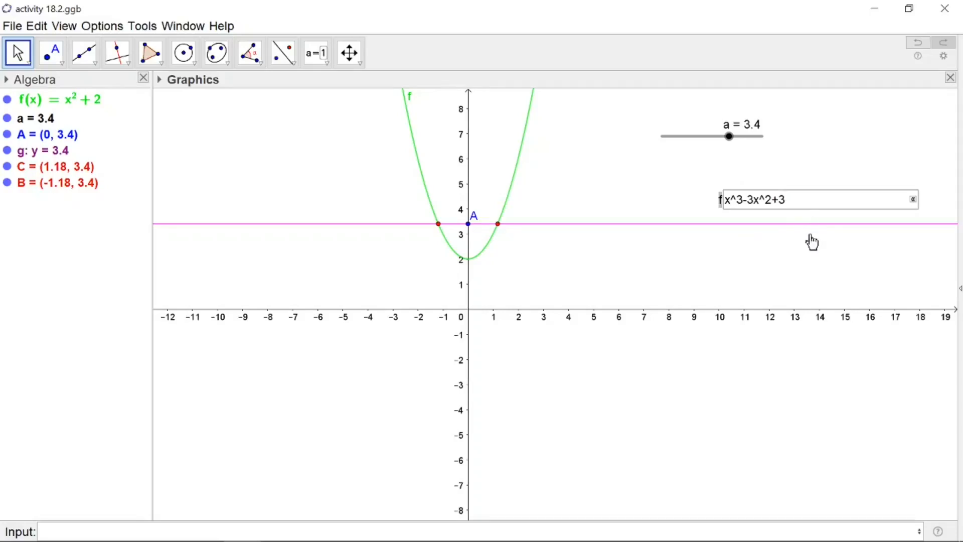
pyautogui.press('Return')
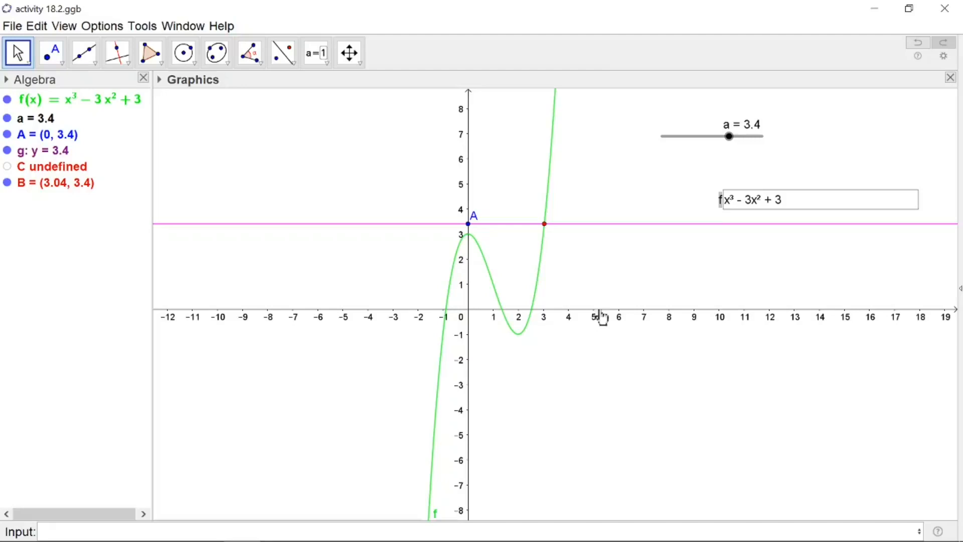
# Step: Vary slider a through 1.9, -1.9, 2.1, 5 and 1.3 to examine where the horizontal line cuts the cubic
pyautogui.moveTo(730, 141); pyautogui.dragTo(722, 146)
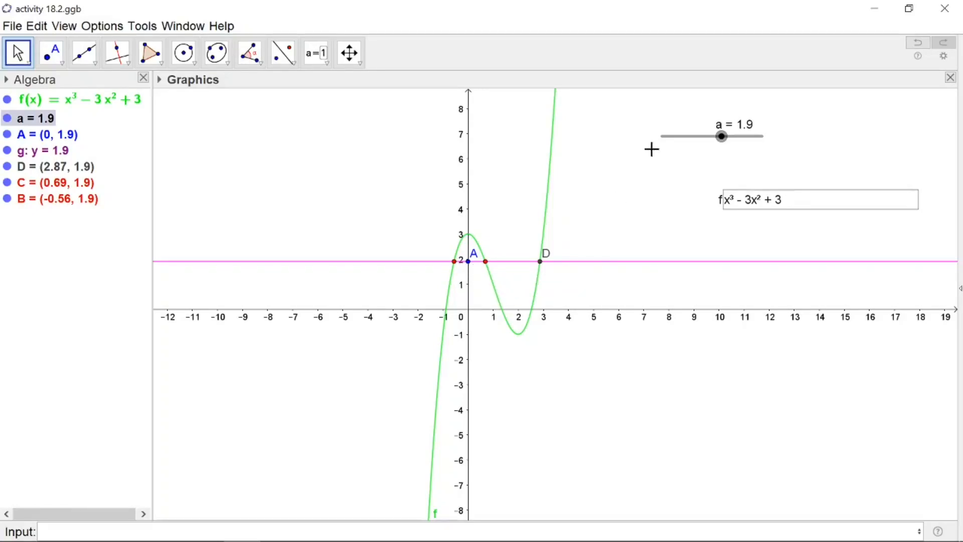
pyautogui.moveTo(723, 137); pyautogui.dragTo(702, 136)
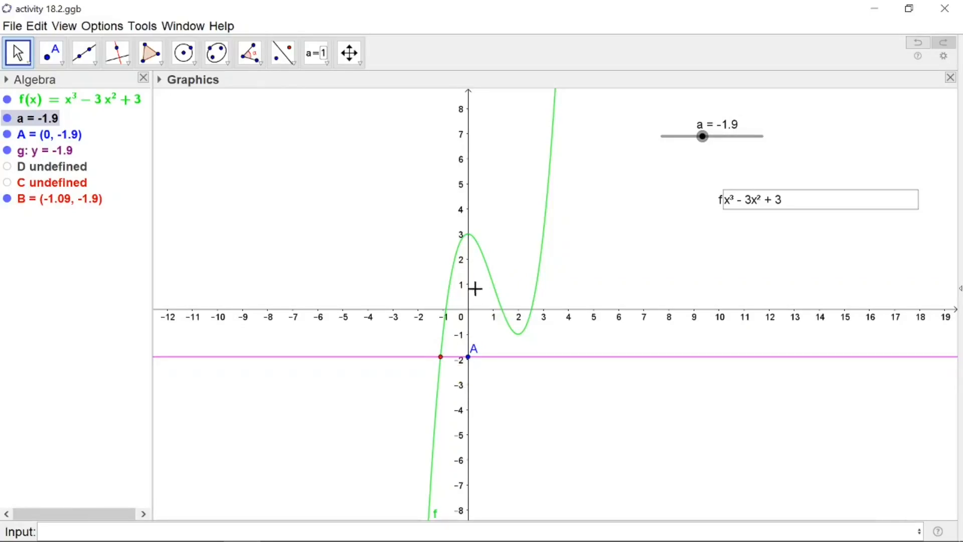
pyautogui.moveTo(703, 138); pyautogui.dragTo(726, 146)
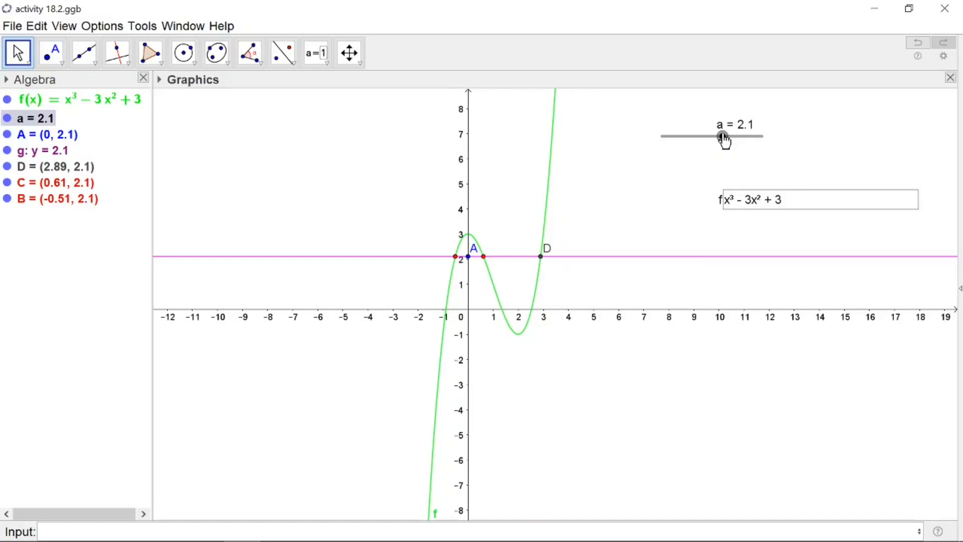
pyautogui.moveTo(724, 138)
pyautogui.mouseDown()
pyautogui.moveTo(688, 145)
pyautogui.moveTo(725, 145)
pyautogui.moveTo(686, 147)
pyautogui.moveTo(746, 151)
pyautogui.moveTo(681, 149)
pyautogui.moveTo(747, 149)
pyautogui.moveTo(681, 146)
pyautogui.moveTo(740, 142)
pyautogui.mouseUp()
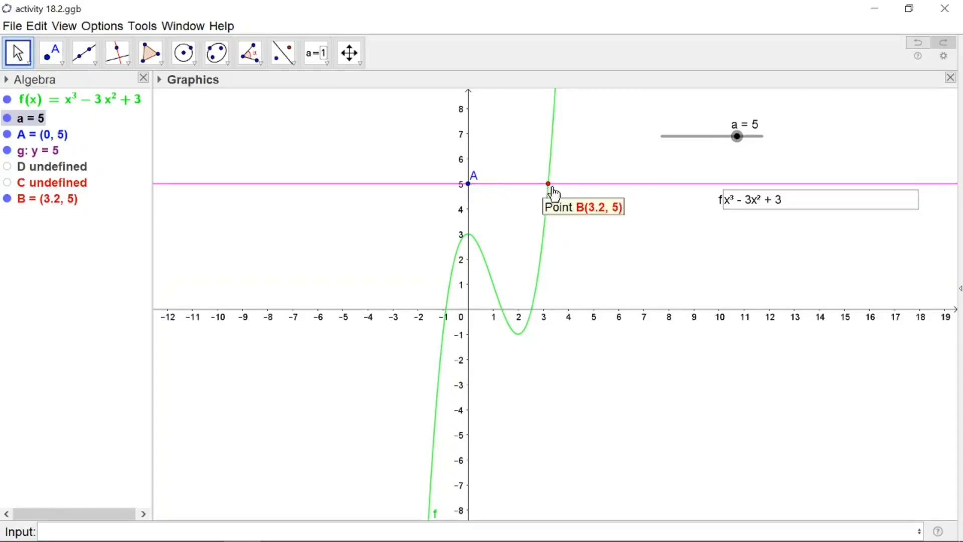
pyautogui.moveTo(550, 300); pyautogui.dragTo(550, 319)
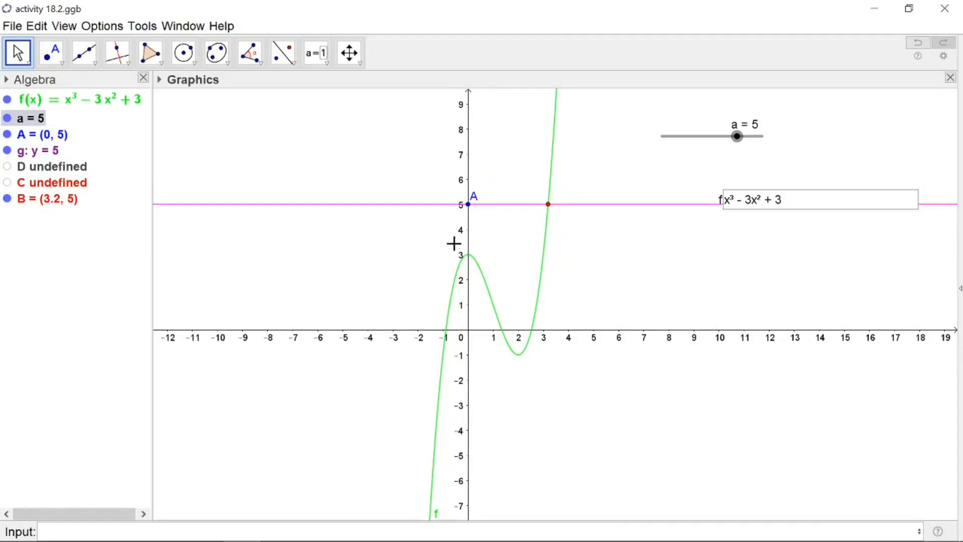
pyautogui.moveTo(548, 209)
pyautogui.moveTo(738, 142)
pyautogui.mouseDown()
pyautogui.moveTo(693, 149)
pyautogui.moveTo(724, 149)
pyautogui.mouseUp()
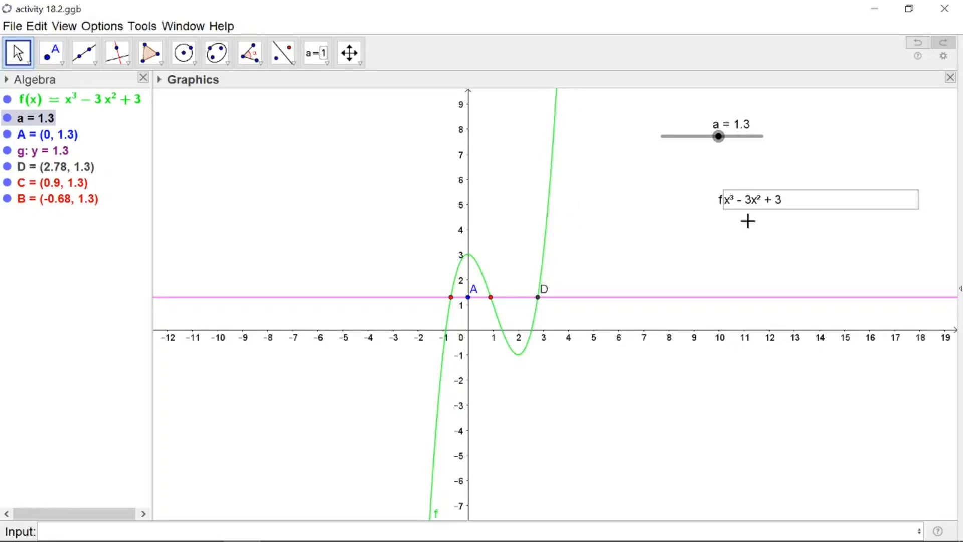
# Step: Replace the function in the input box with 3sin(x)
pyautogui.click(797, 203)
pyautogui.press('BackSpace')
pyautogui.press('BackSpace')
pyautogui.press('BackSpace')
pyautogui.press('BackSpace')
pyautogui.press('BackSpace')
pyautogui.press('BackSpace')
pyautogui.press('BackSpace')
pyautogui.press('BackSpace')
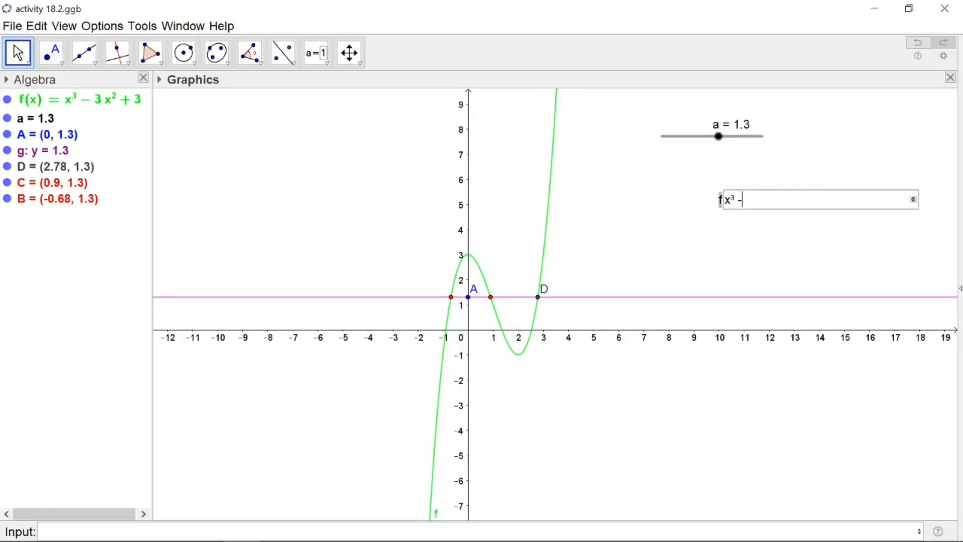
pyautogui.write('3sinx')
pyautogui.press('Return')
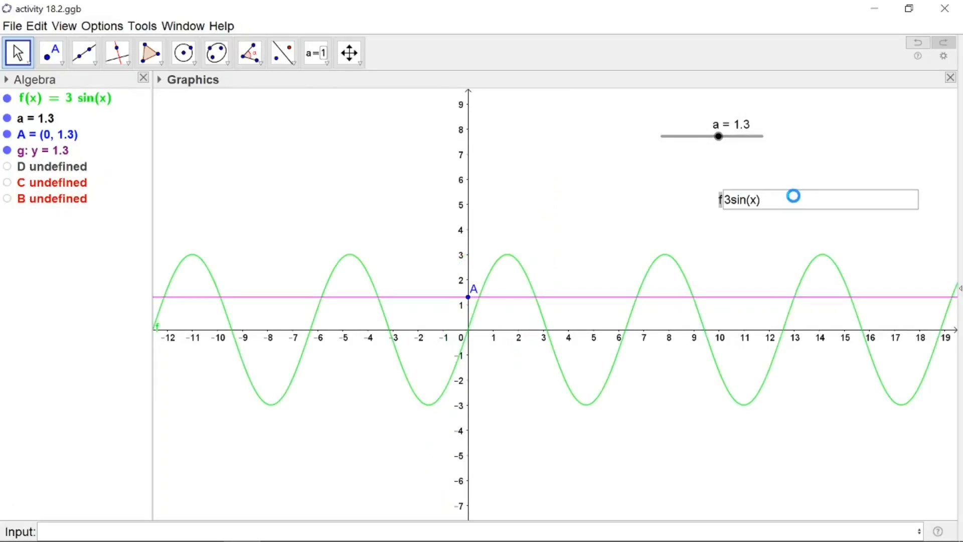
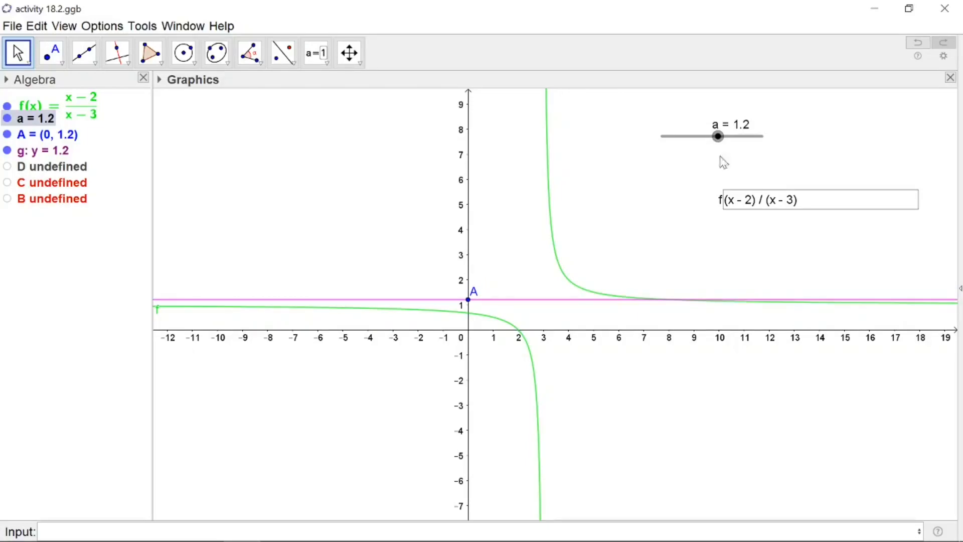
# Step: Examine closely where the line y = 1.2 meets the curve (x-2)/(x-3) near x = 8
pyautogui.scroll(5, 671, 297)
pyautogui.scroll(12, 688, 307)
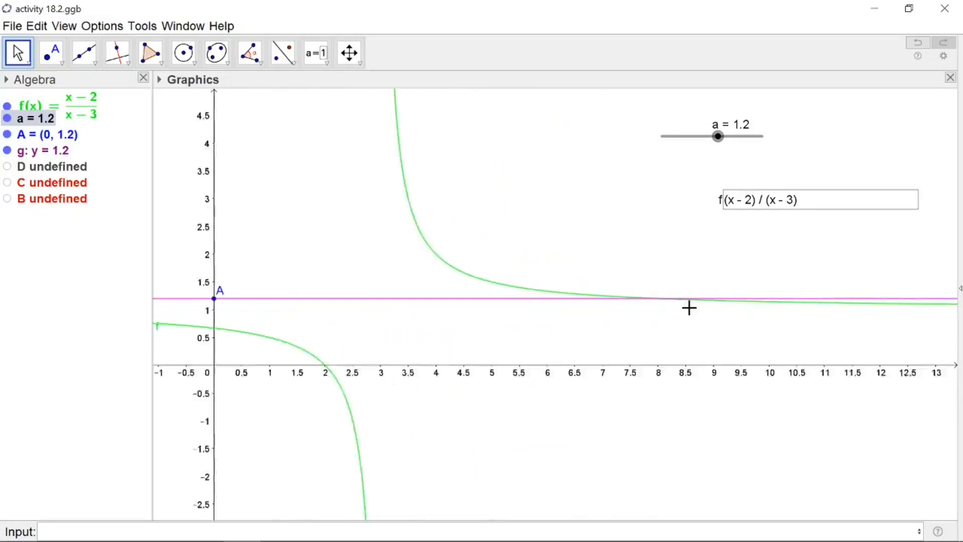
pyautogui.scroll(9, 670, 317)
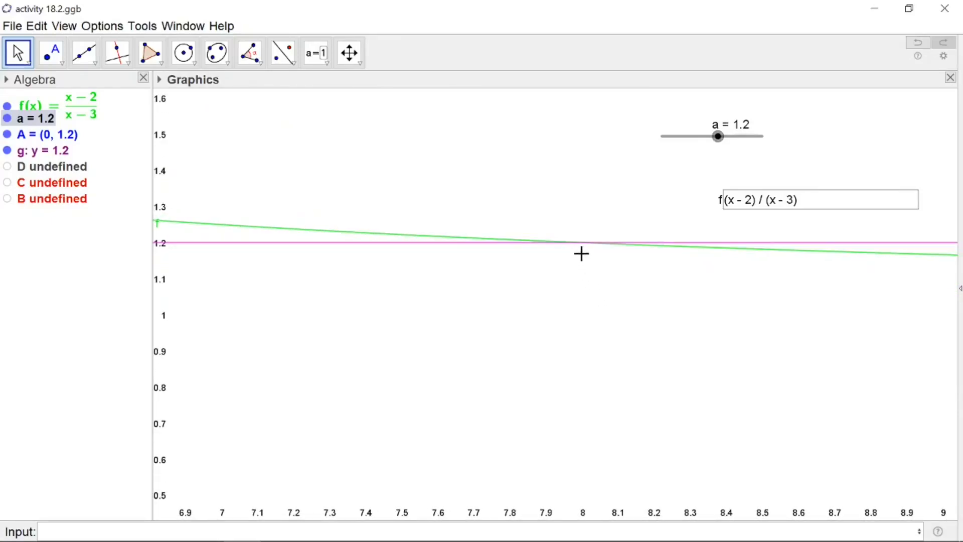
pyautogui.scroll(5, 573, 266)
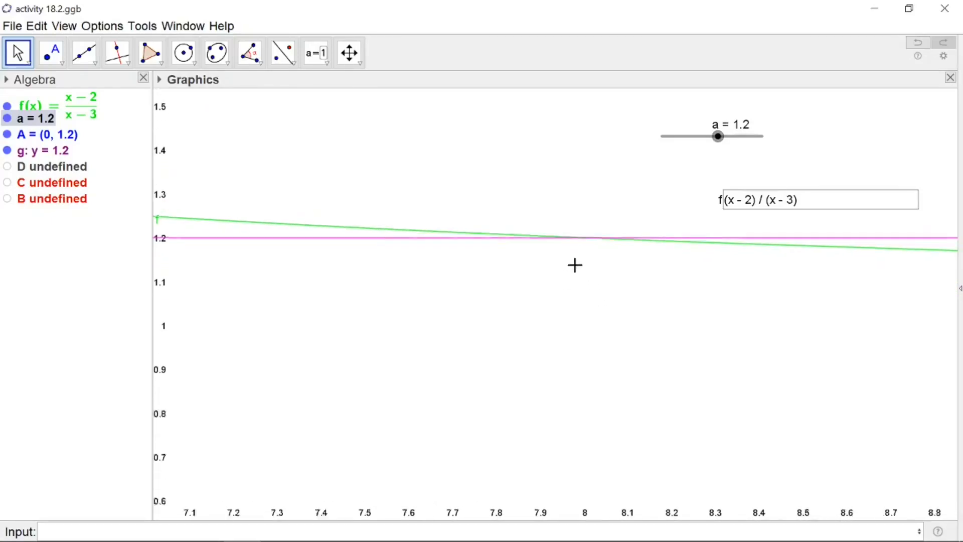
pyautogui.scroll(10, 579, 261)
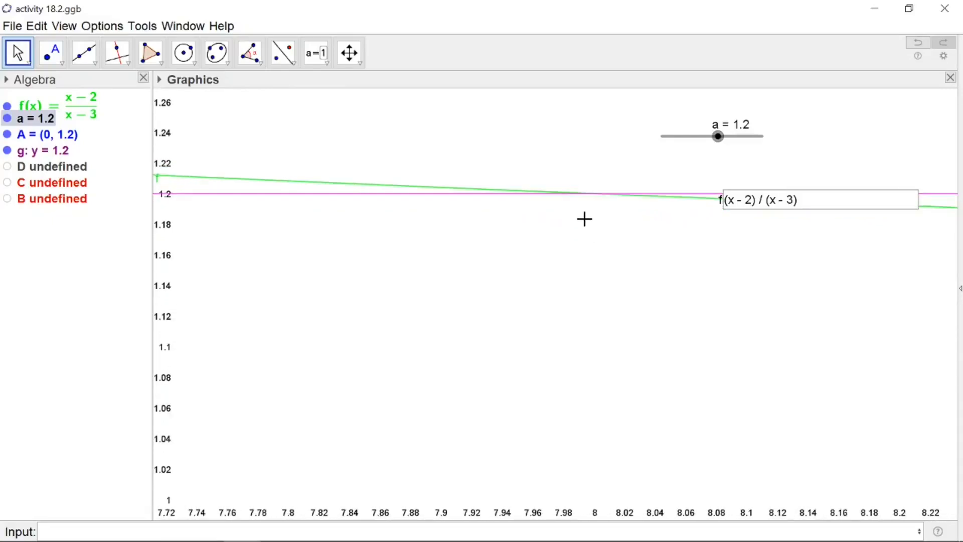
# Step: Inspect at finer scale whether the line y = 1.2 cuts the curve (x-2)/(x-3) only once around x = 8
pyautogui.scroll(3, 585, 219)
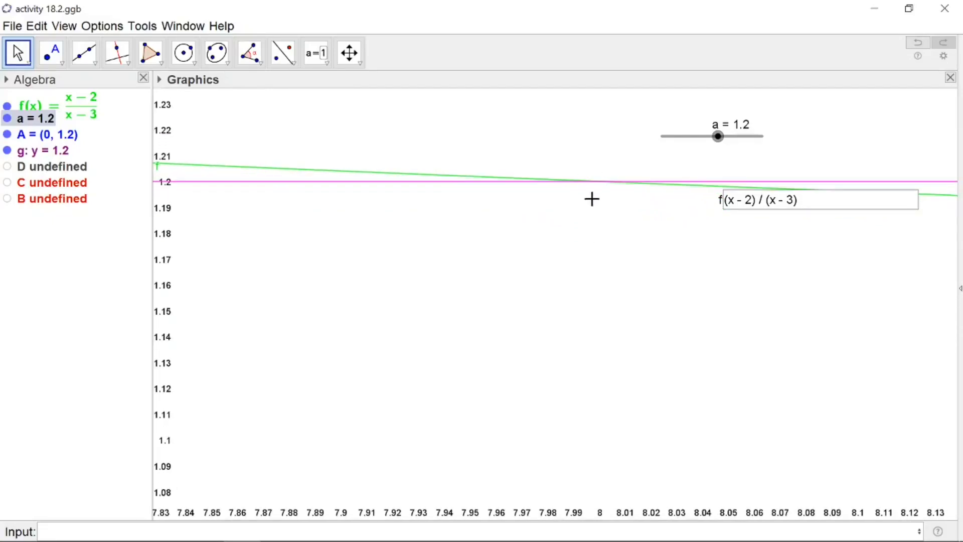
pyautogui.moveTo(609, 238); pyautogui.dragTo(606, 286)
pyautogui.scroll(5, 602, 271)
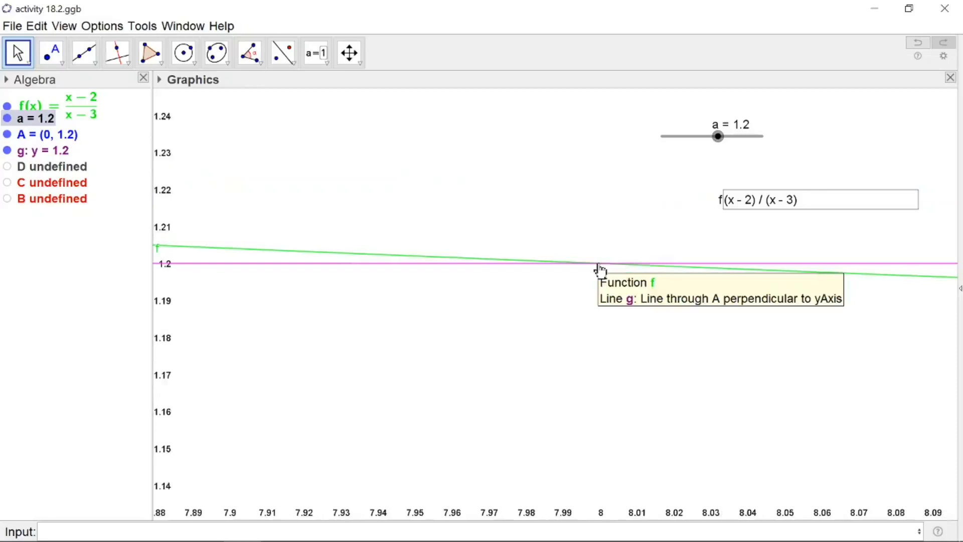
pyautogui.scroll(6, 601, 270)
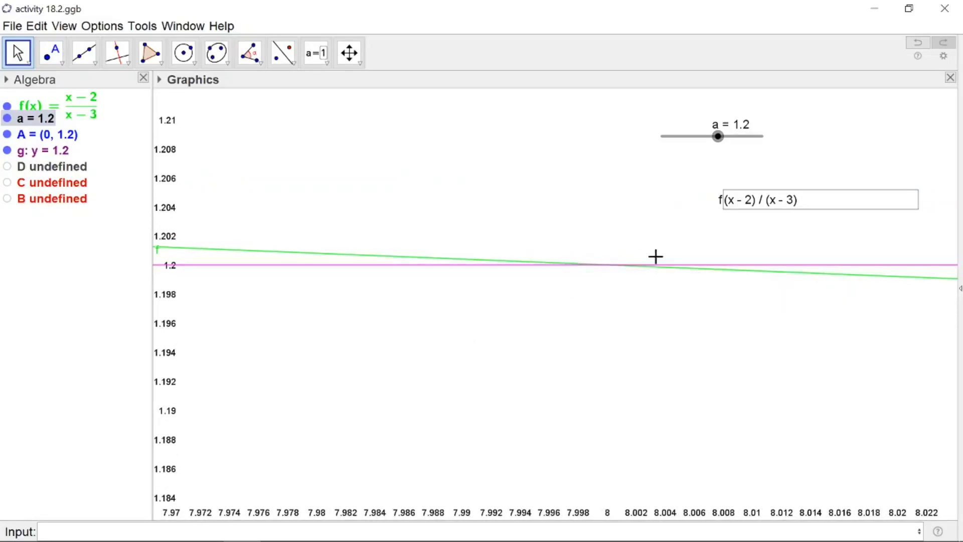
pyautogui.scroll(-5, 479, 324)
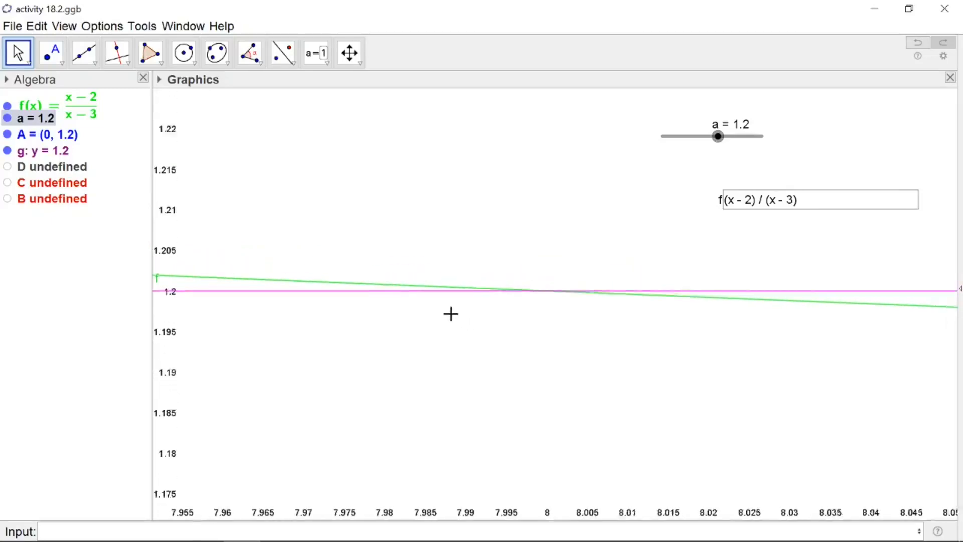
# Step: Restore the standard view and vary slider a through 4.8, 1 and -2.5 to test the line against (x-2)/(x-3)
pyautogui.hotkey('ctrl', 'm')
pyautogui.moveTo(719, 136); pyautogui.dragTo(737, 140)
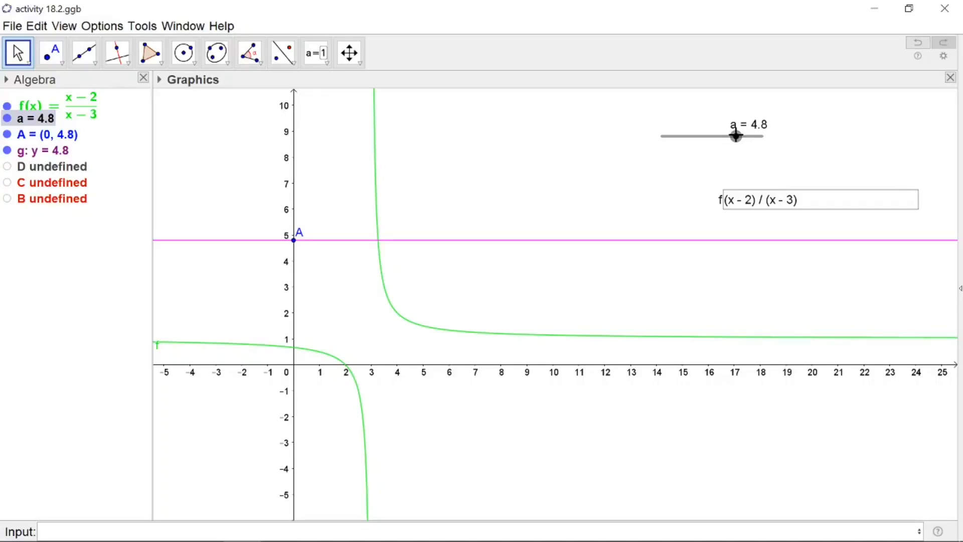
pyautogui.moveTo(736, 136); pyautogui.dragTo(717, 136)
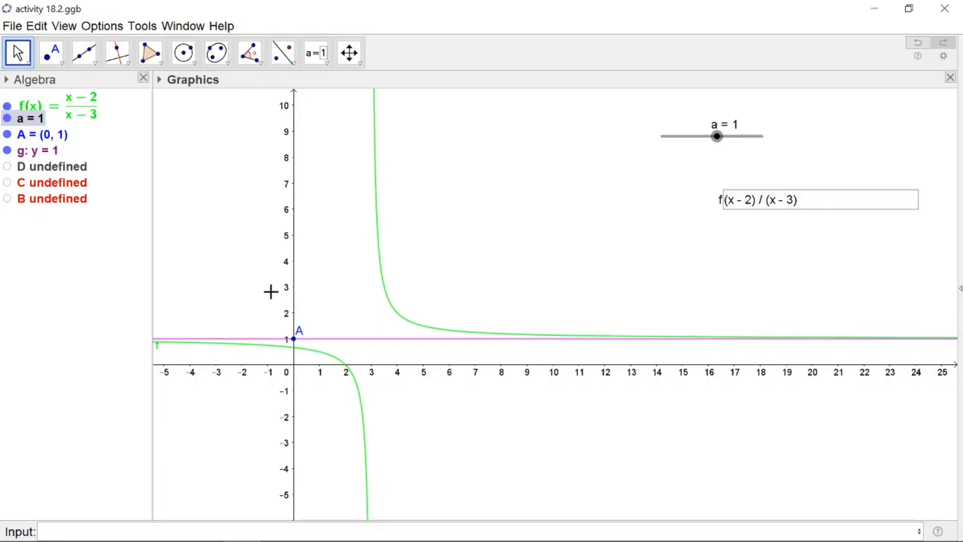
pyautogui.moveTo(718, 140); pyautogui.dragTo(699, 148)
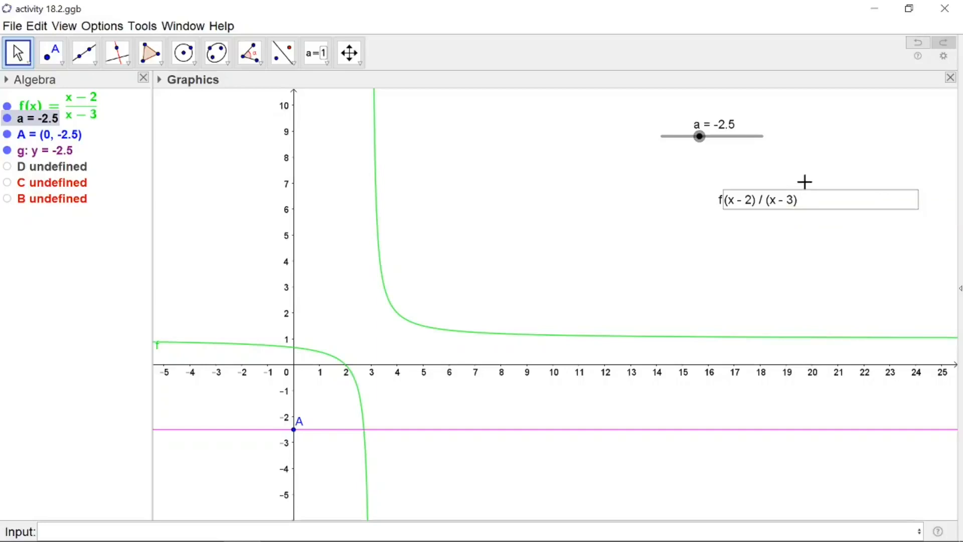
# Step: Replace the function in the input box with x/(x+2),-1<=x<=1
pyautogui.click(803, 203)
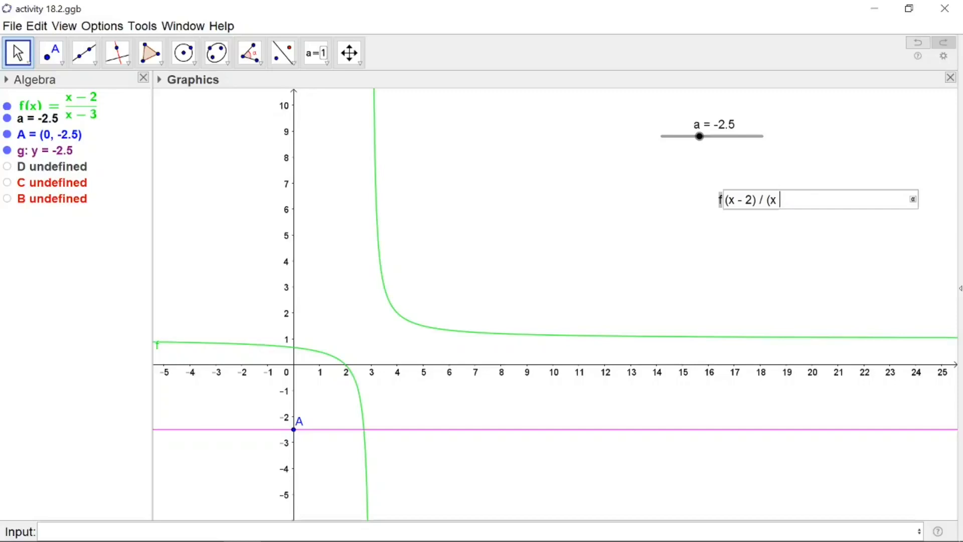
pyautogui.hotkey('ctrl', 'z')
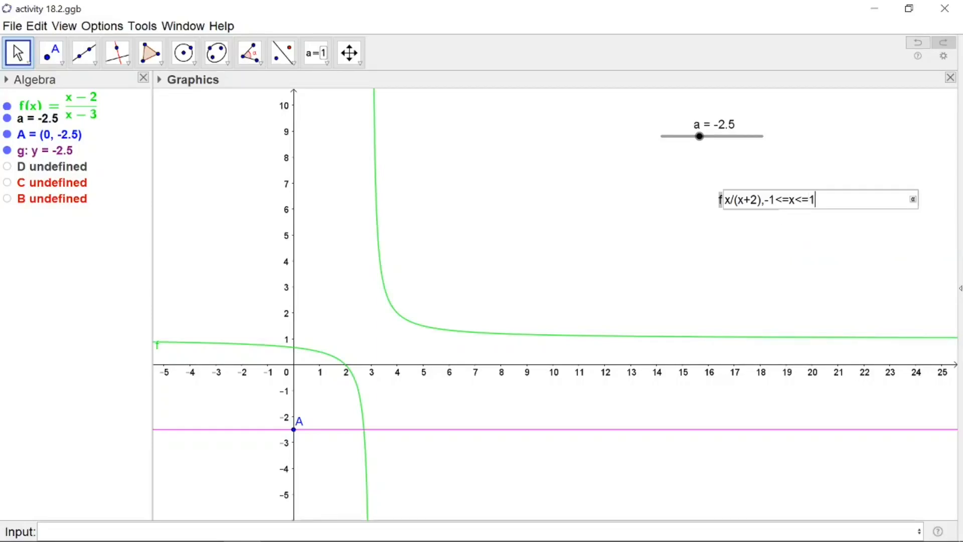
pyautogui.press('Return')
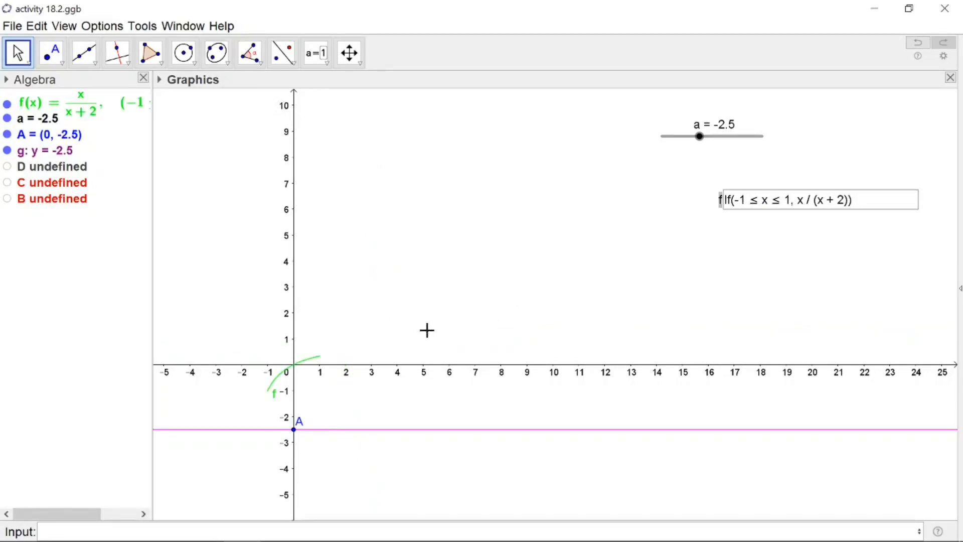
# Step: Show the grid in the graphics view
pyautogui.rightClick(368, 263)
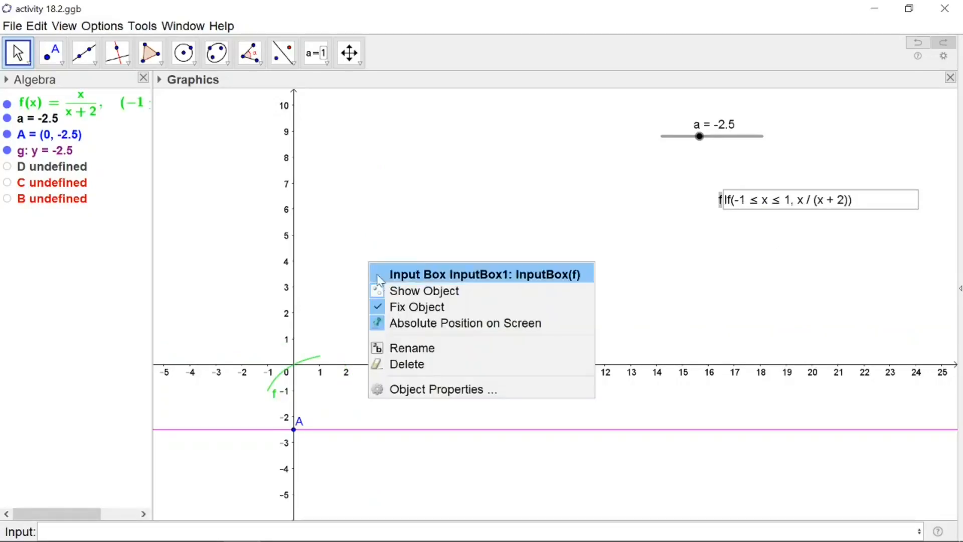
pyautogui.click(398, 187)
pyautogui.rightClick(359, 167)
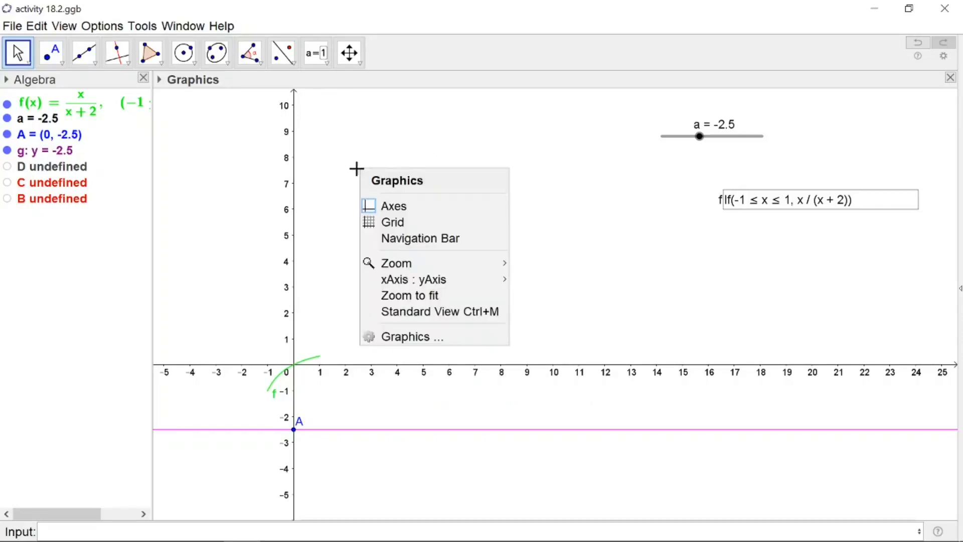
pyautogui.click(376, 227)
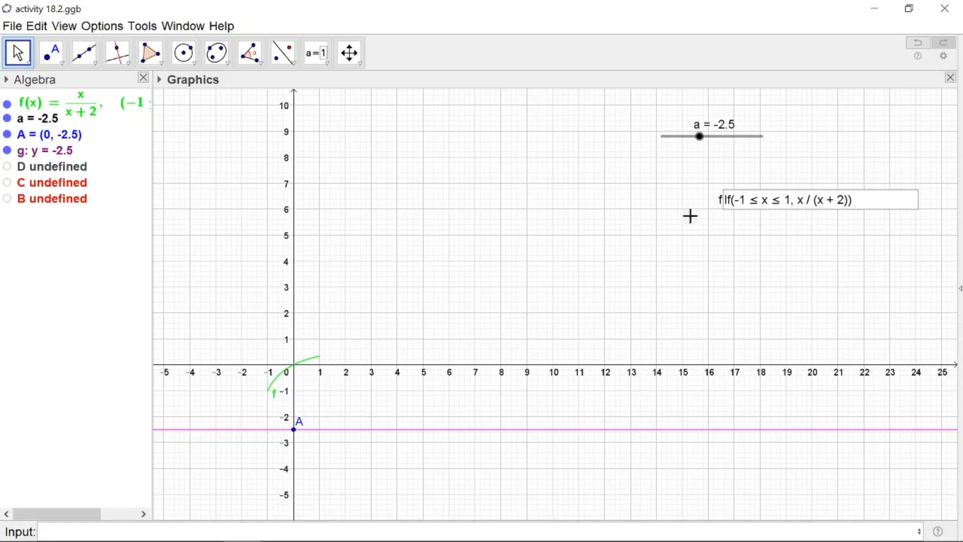
# Step: Set slider a to -0.7 and enlarge the view around the restricted curve x/(x+2)
pyautogui.moveTo(702, 142)
pyautogui.mouseDown()
pyautogui.moveTo(715, 146)
pyautogui.moveTo(708, 142)
pyautogui.mouseUp()
pyautogui.moveTo(450, 441); pyautogui.dragTo(501, 407)
pyautogui.scroll(3, 484, 403)
pyautogui.moveTo(393, 382); pyautogui.dragTo(457, 404)
pyautogui.scroll(2, 456, 405)
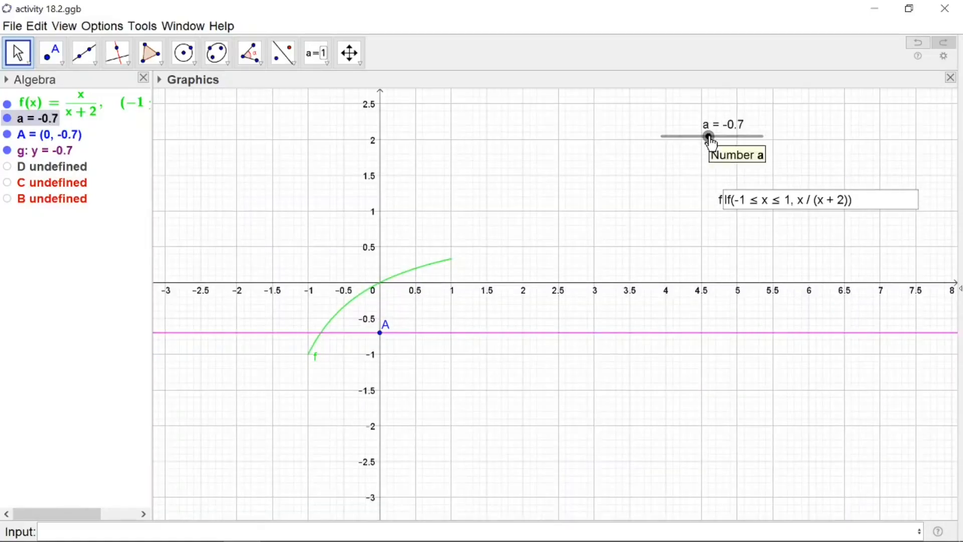
# Step: Step slider a up to 0.2 and back down to -0.8 to check how the line crosses the restricted curve
pyautogui.press('Right')
pyautogui.press('Right')
pyautogui.press('Right')
pyautogui.press('Right')
pyautogui.press('Right')
pyautogui.press('Right')
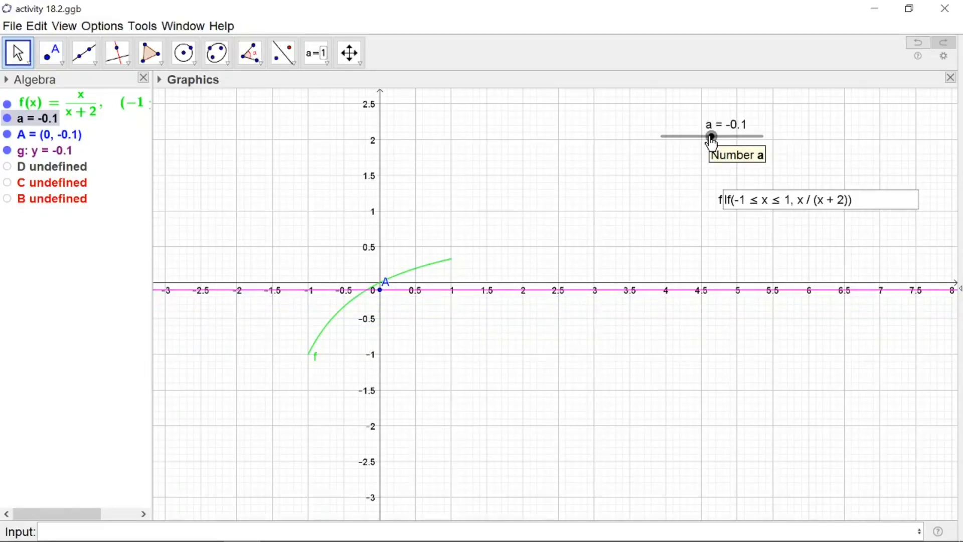
pyautogui.press('Right')
pyautogui.press('Right')
pyautogui.press('Right')
pyautogui.press('Left')
pyautogui.press('Left')
pyautogui.press('Left')
pyautogui.press('Left')
pyautogui.press('Left')
pyautogui.press('Left')
pyautogui.press('Left')
pyautogui.press('Left')
pyautogui.press('Left')
pyautogui.press('Left')
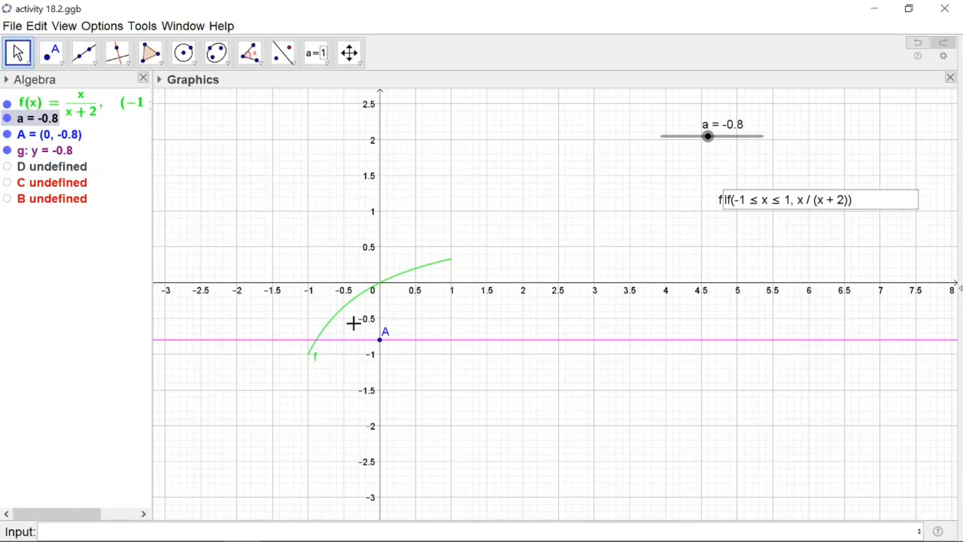
# Step: Clear the restricted function expression from the input box
pyautogui.click(854, 199)
pyautogui.press('BackSpace')
pyautogui.press('BackSpace')
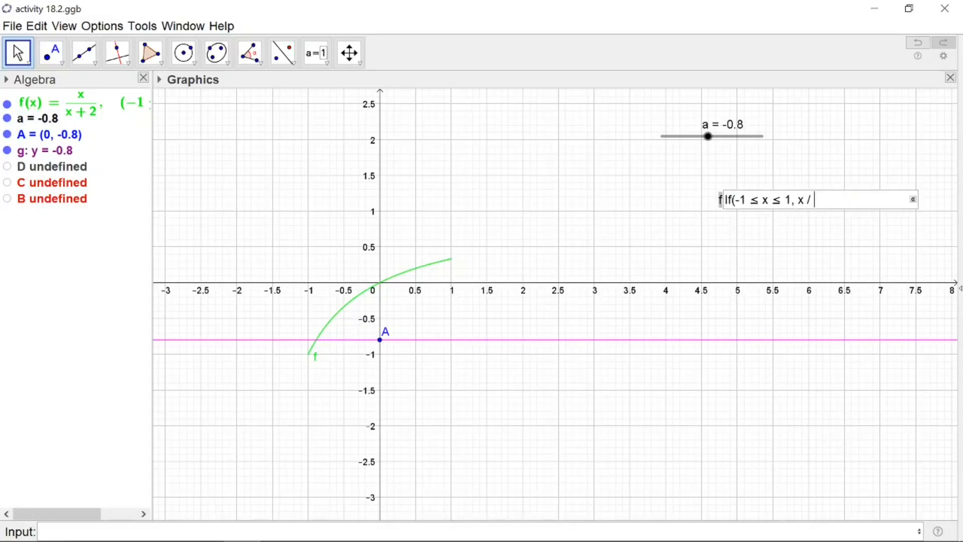
pyautogui.press('BackSpace')
pyautogui.press('BackSpace')
pyautogui.press('BackSpace')
pyautogui.press('BackSpace')
pyautogui.press('BackSpace')
pyautogui.press('BackSpace')
pyautogui.press('BackSpace')
pyautogui.press('BackSpace')
pyautogui.press('BackSpace')
pyautogui.press('BackSpace')
# Step: Hide the grid in the graphics view
pyautogui.rightClick(430, 163)
pyautogui.click(438, 166)
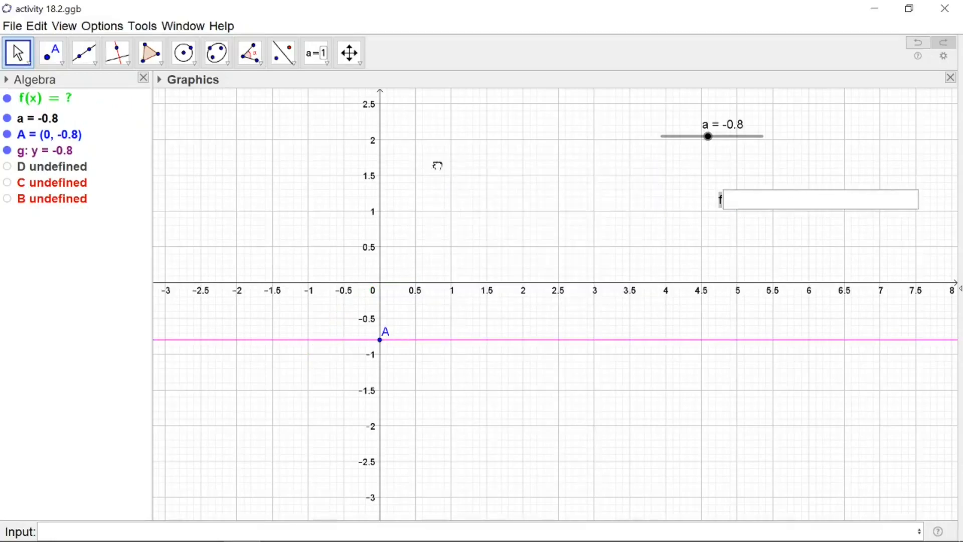
pyautogui.rightClick(419, 155)
pyautogui.click(432, 206)
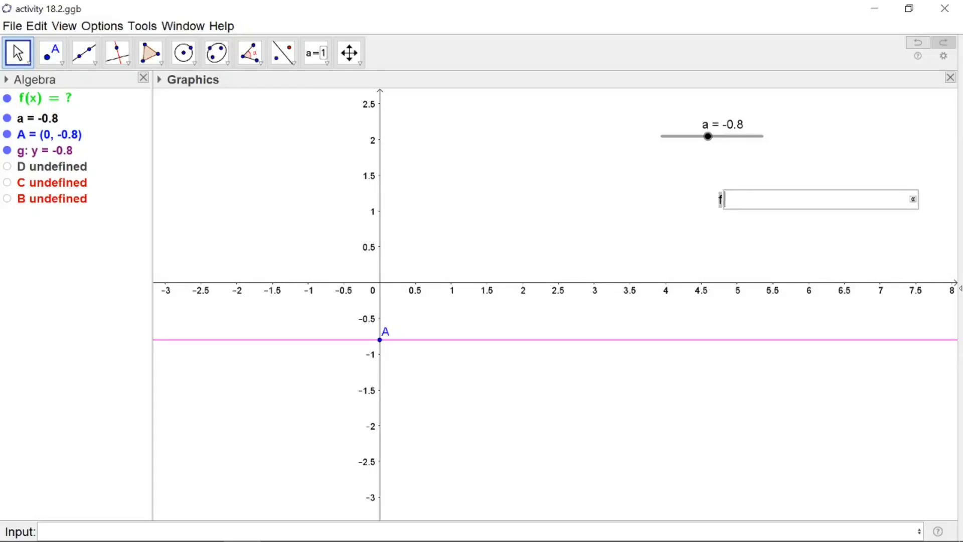
# Step: Define f as x/(1+abs(x)) through the input box
pyautogui.write('(1+abs(x))')
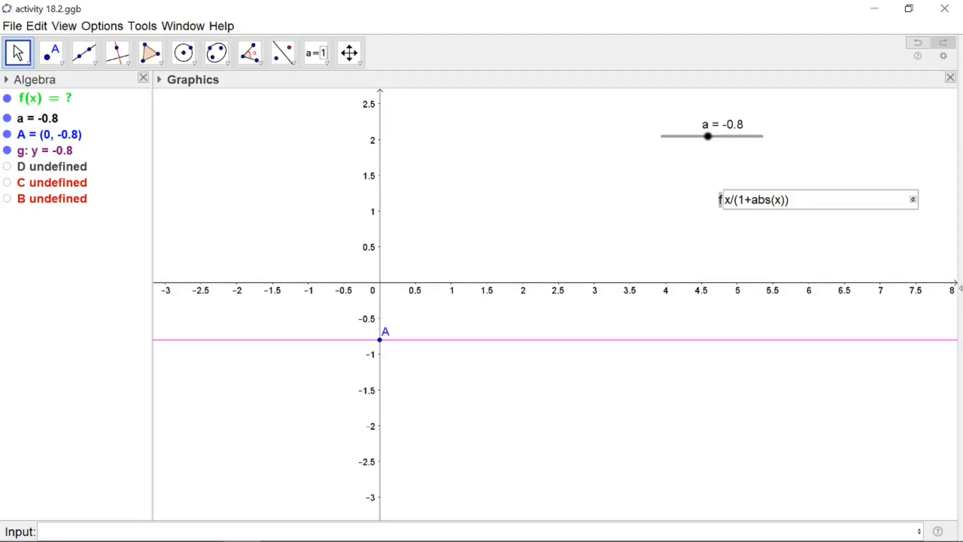
pyautogui.press('Return')
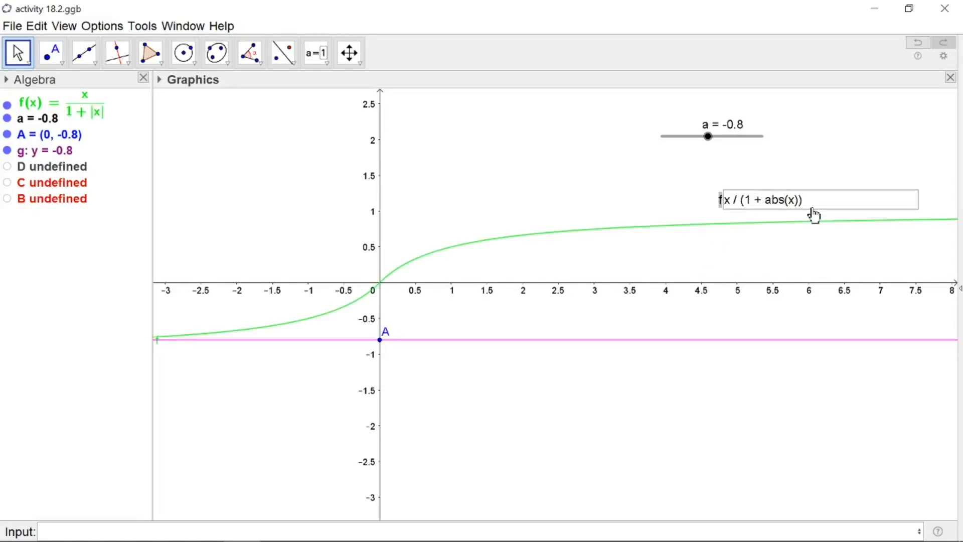
# Step: Vary slider a through 0.5 and 1.1 to test the horizontal line against the curve x/(1+|x|)
pyautogui.moveTo(527, 388); pyautogui.dragTo(605, 433)
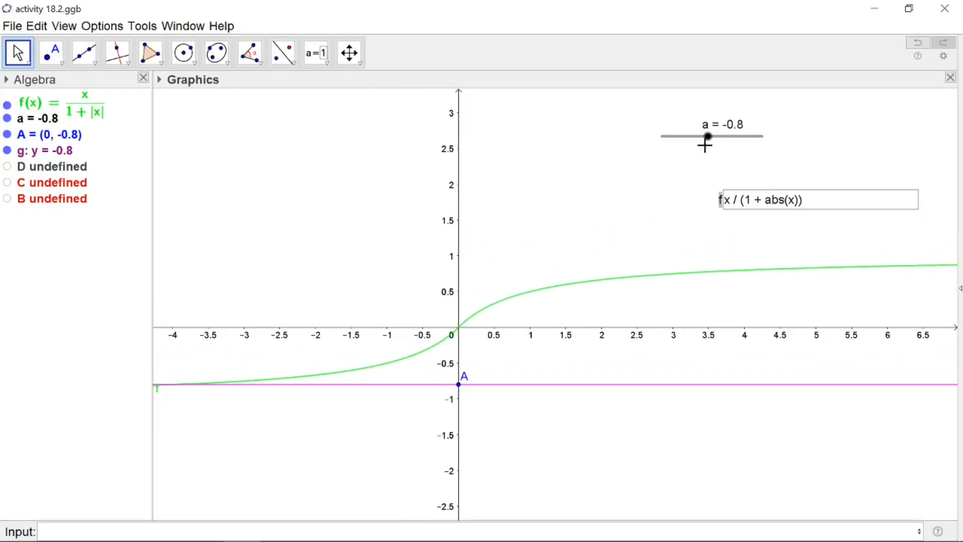
pyautogui.moveTo(710, 140); pyautogui.dragTo(717, 146)
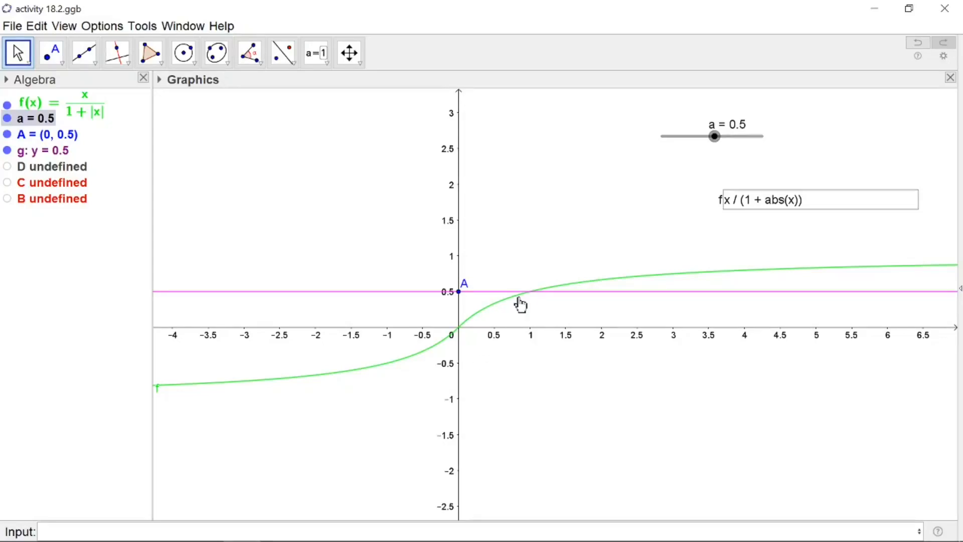
pyautogui.moveTo(720, 143)
pyautogui.mouseDown()
pyautogui.moveTo(741, 144)
pyautogui.moveTo(718, 135)
pyautogui.mouseUp()
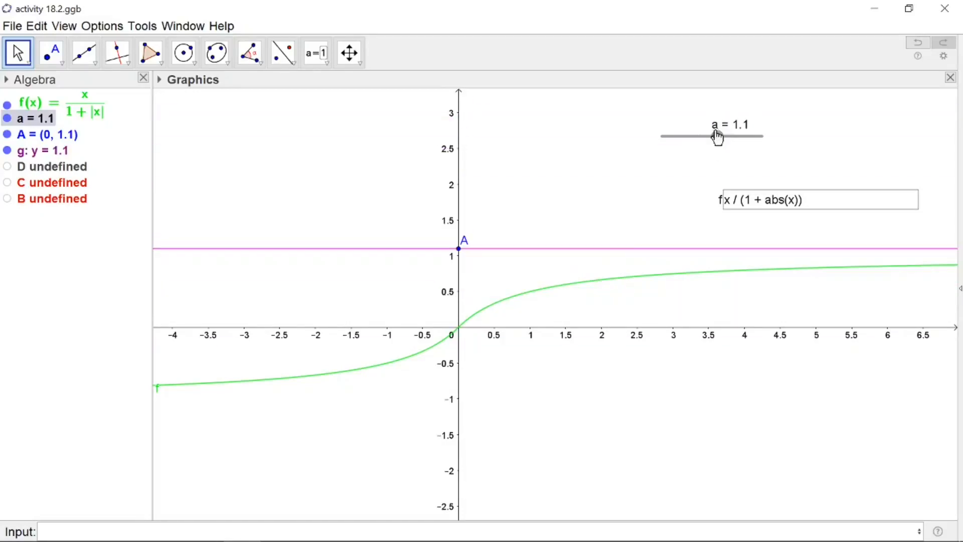